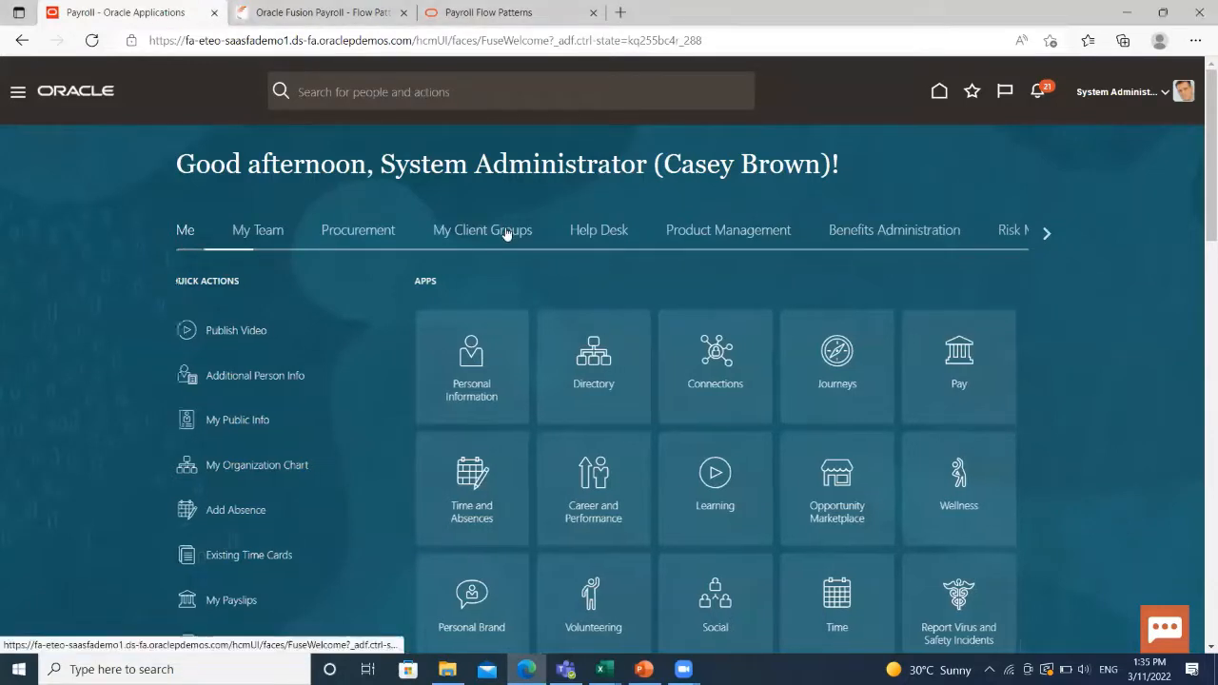
Go to Payroll Flow Patterns in the My Client Groups Payroll work area.
{"action": "left_click", "coordinate": [505, 233]}
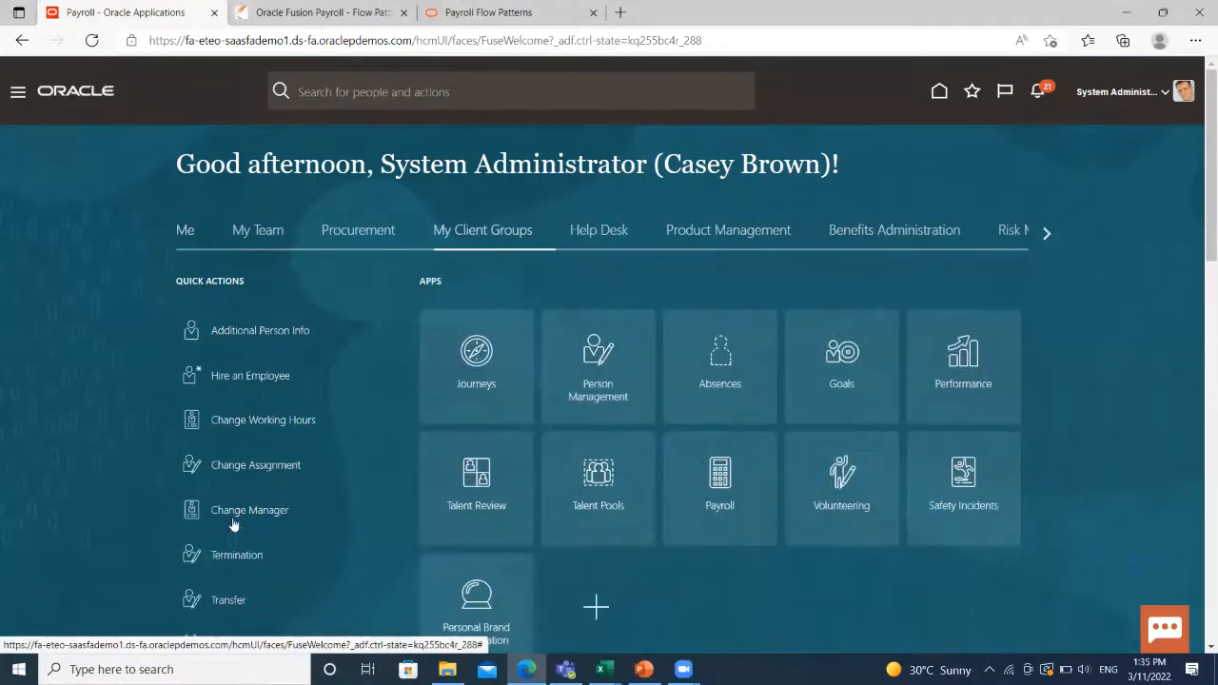
{"action": "left_click", "coordinate": [722, 480]}
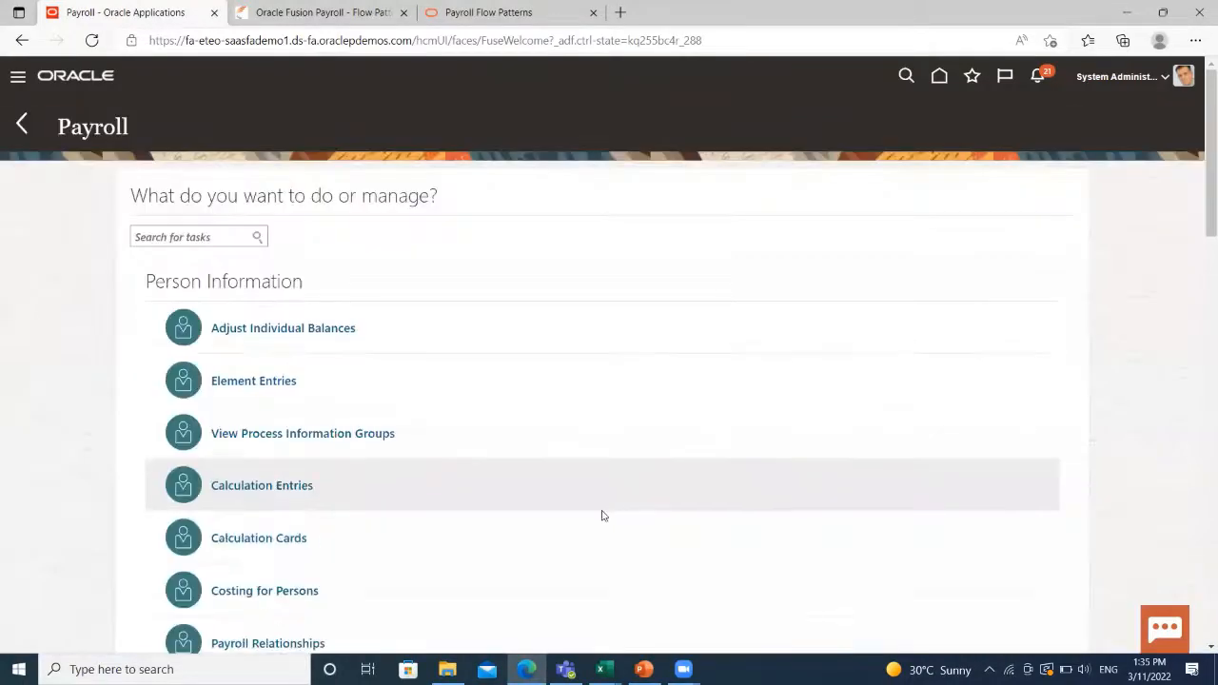
{"action": "scroll", "coordinate": [602, 515], "scroll_direction": "down", "scroll_amount": 10}
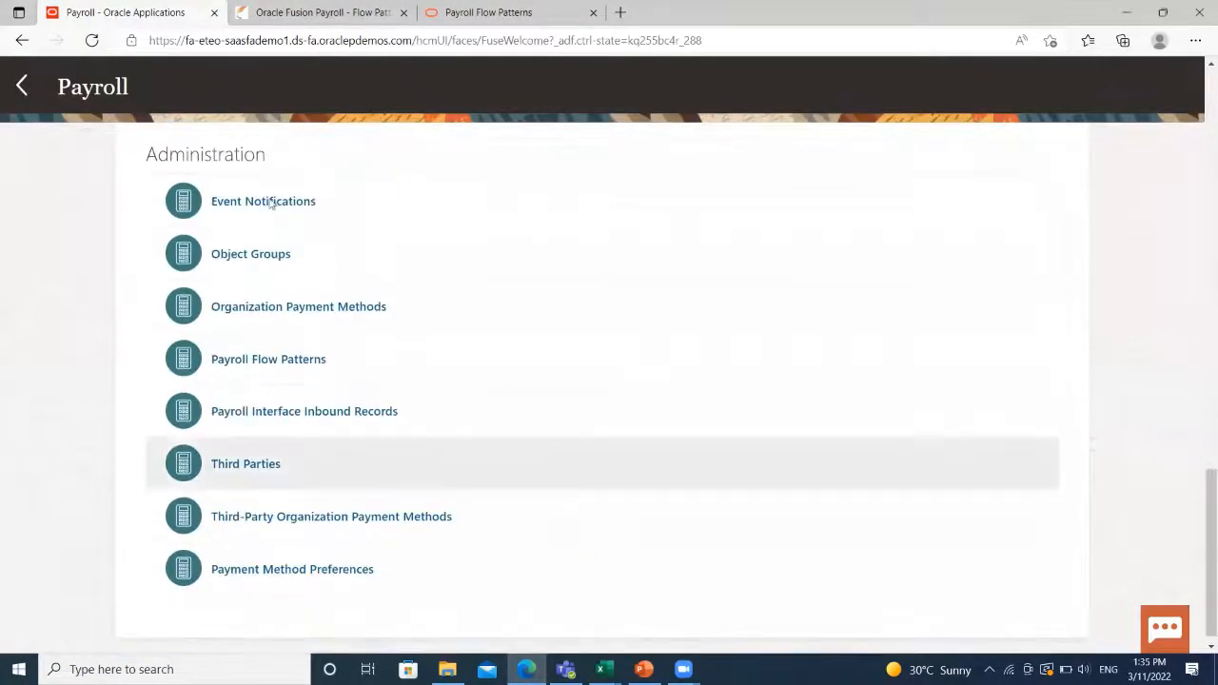
{"action": "left_click", "coordinate": [256, 358]}
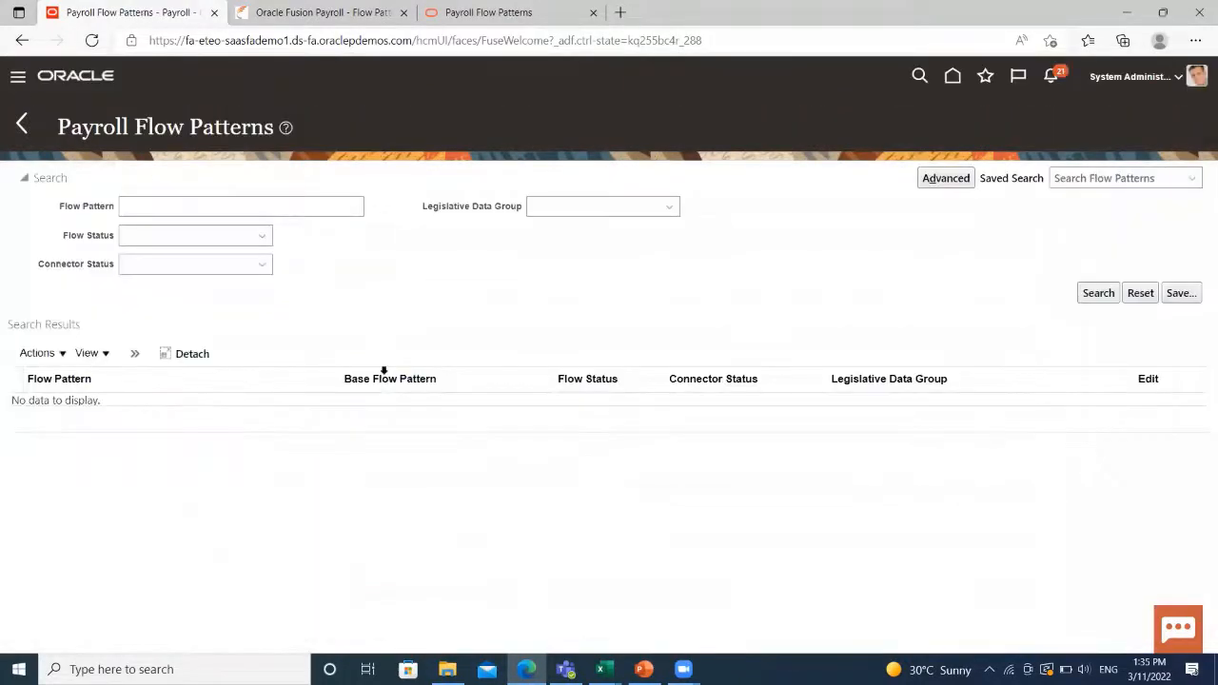
Create a new flow pattern for US Legislative Data Group and continue.
{"action": "left_click", "coordinate": [50, 358]}
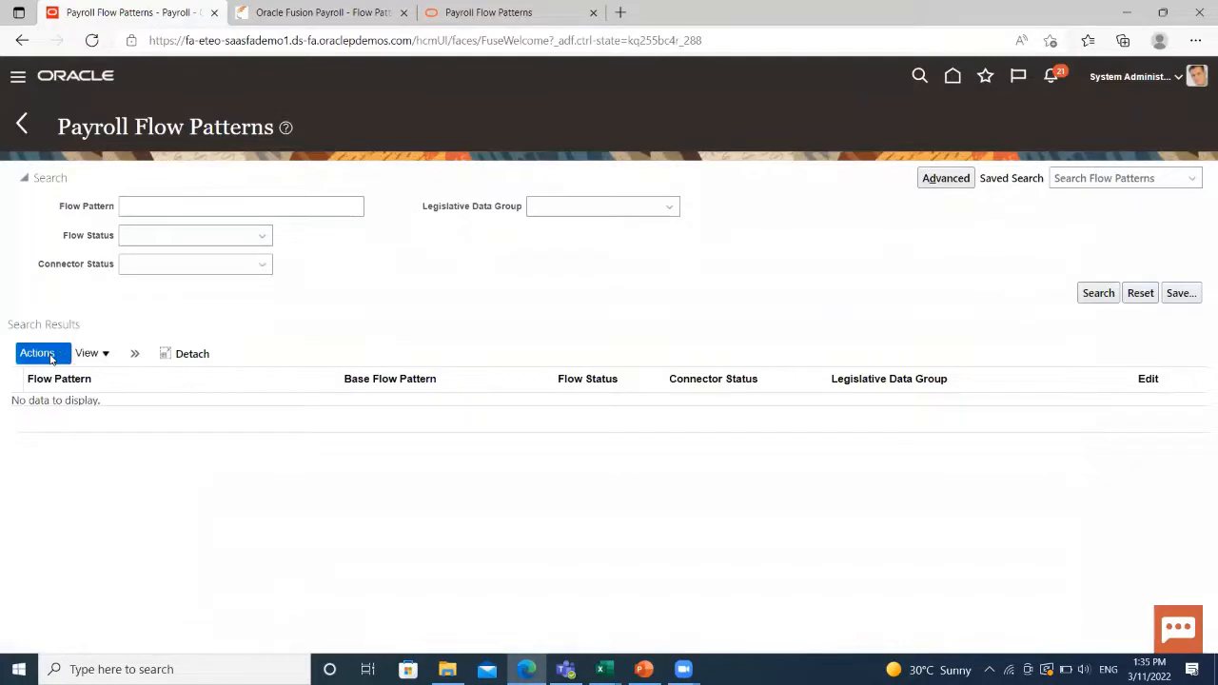
{"action": "left_click", "coordinate": [50, 377]}
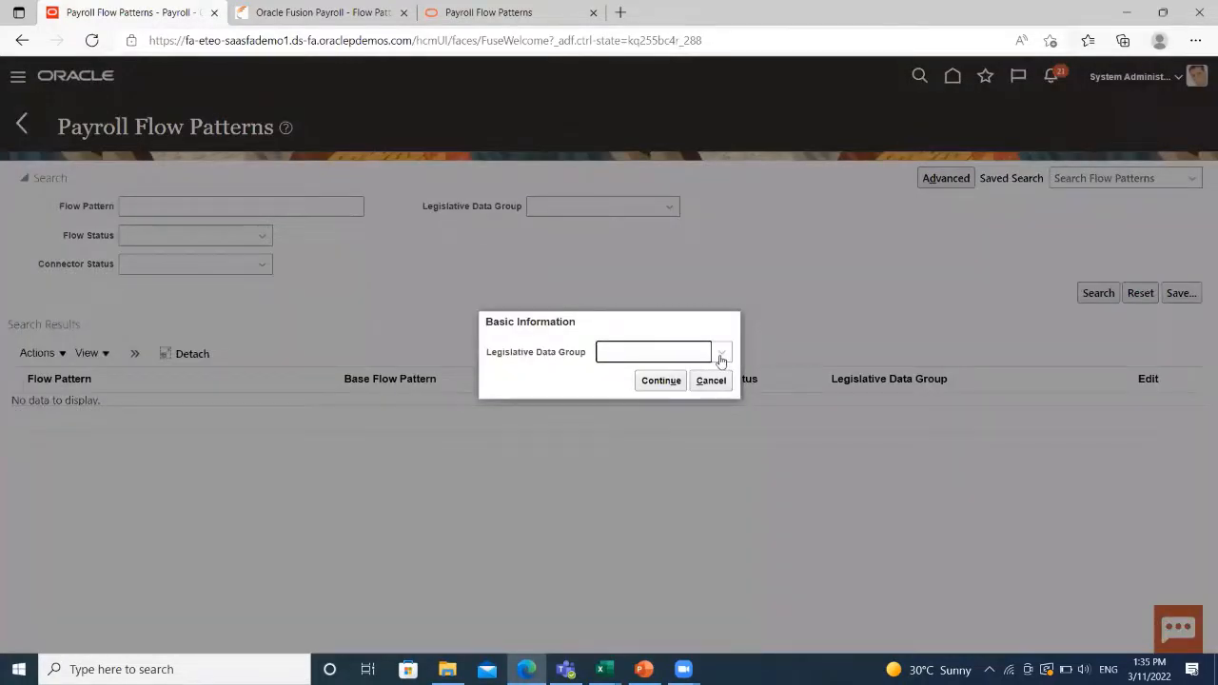
{"action": "left_click", "coordinate": [720, 354]}
{"action": "scroll", "coordinate": [694, 466], "scroll_direction": "down", "scroll_amount": 7}
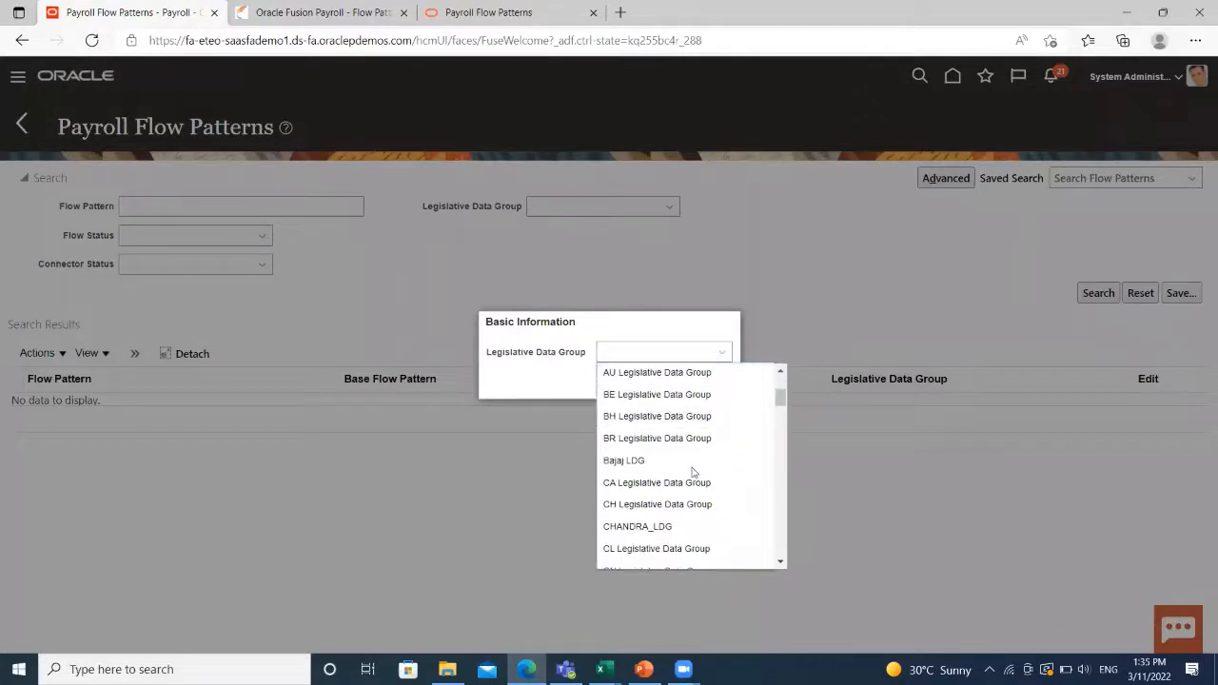
{"action": "scroll", "coordinate": [697, 466], "scroll_direction": "down", "scroll_amount": 5}
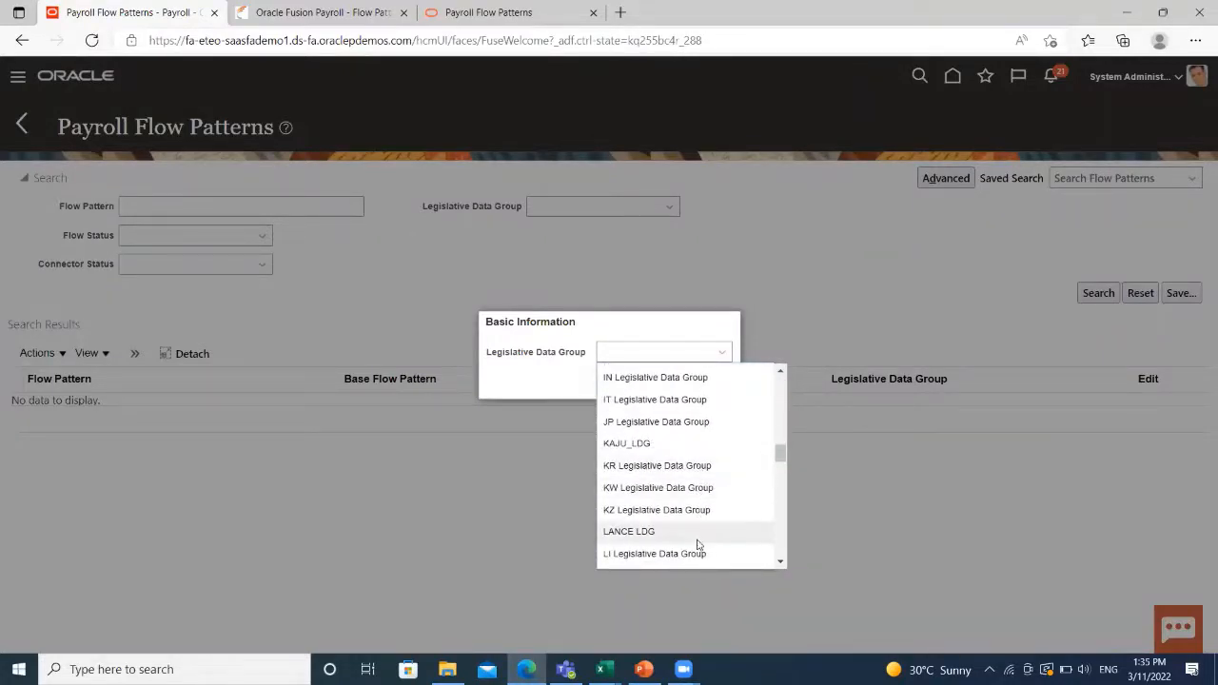
{"action": "scroll", "coordinate": [698, 542], "scroll_direction": "down", "scroll_amount": 2}
{"action": "scroll", "coordinate": [697, 541], "scroll_direction": "down", "scroll_amount": 5}
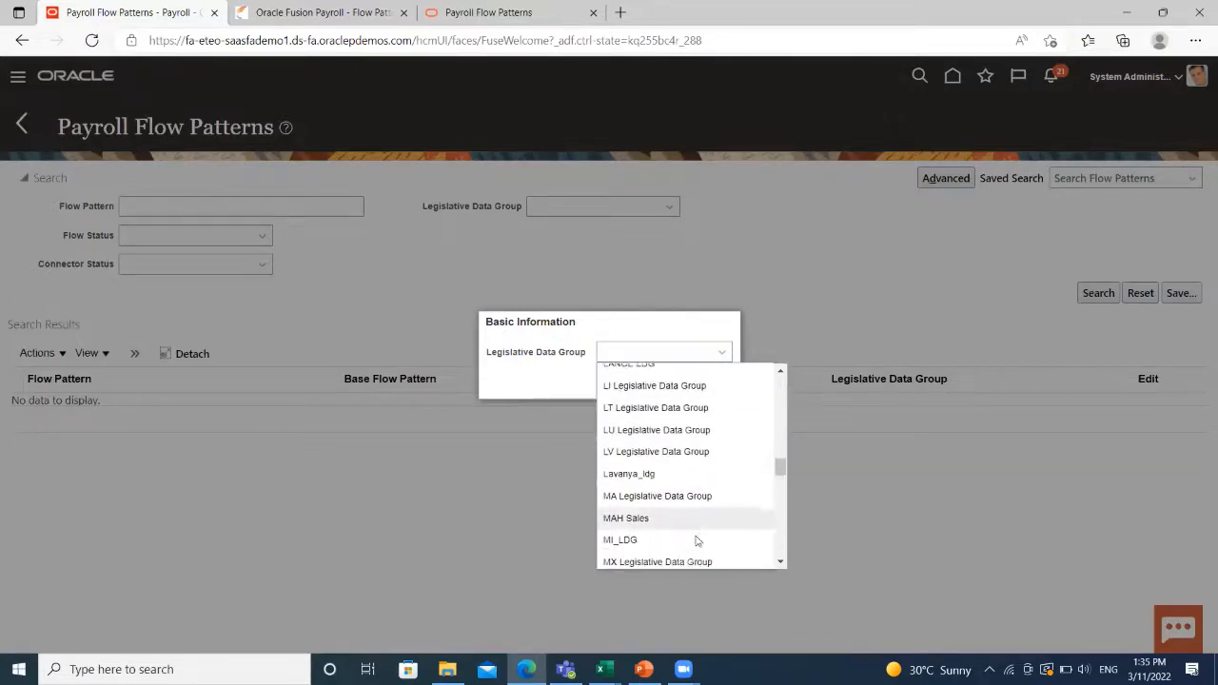
{"action": "scroll", "coordinate": [696, 540], "scroll_direction": "down", "scroll_amount": 8}
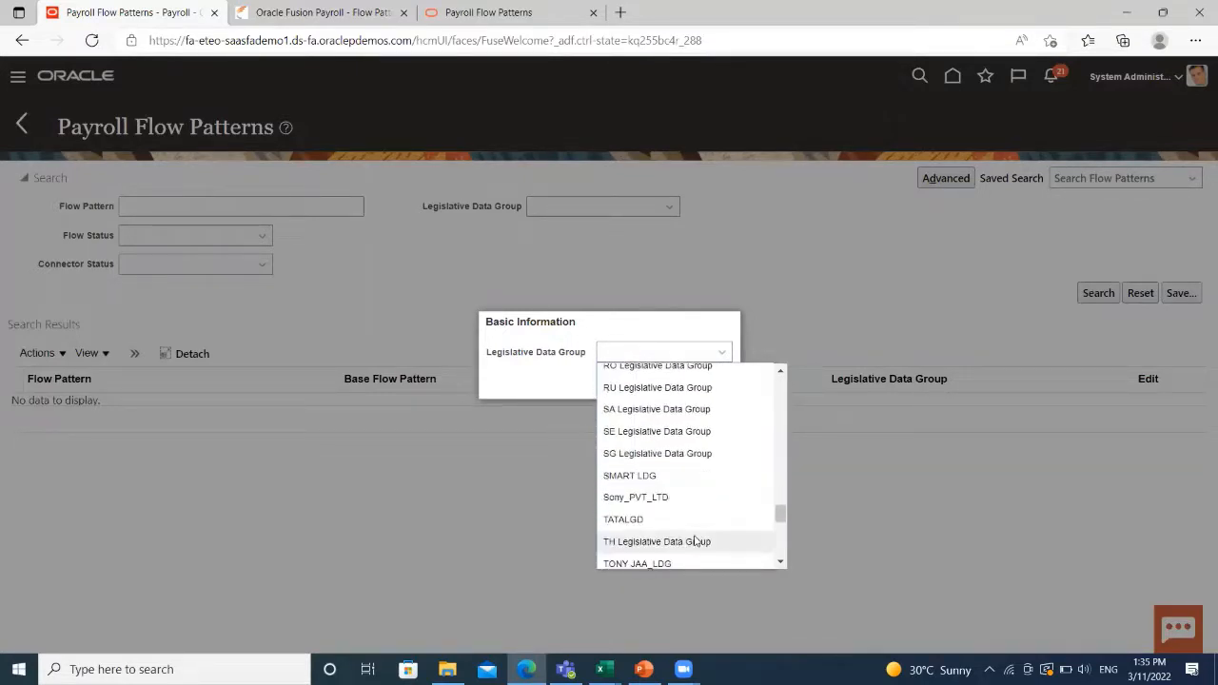
{"action": "left_click", "coordinate": [681, 516]}
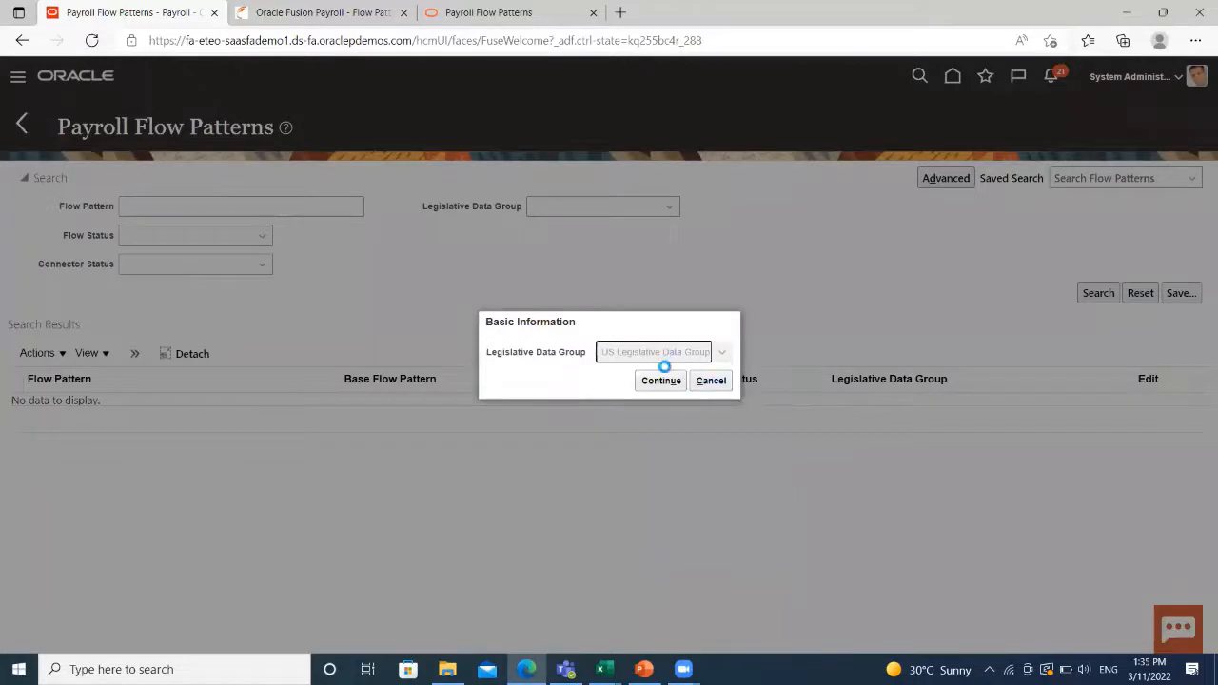
{"action": "left_click", "coordinate": [663, 382]}
{"action": "left_click", "coordinate": [669, 382]}
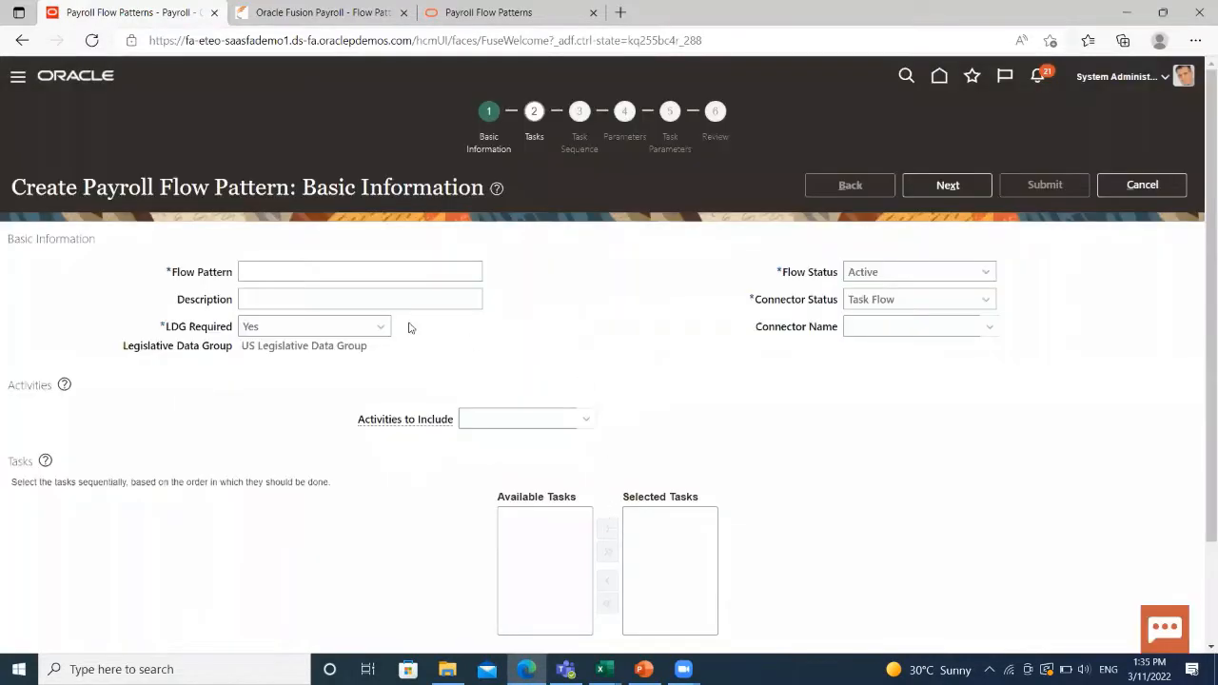
Enter name BISP PAYROLL FLOW PATTERN and description PAYROLL FLOW PATTERN; keep Active and Task Flow.
{"action": "left_click", "coordinate": [419, 272]}
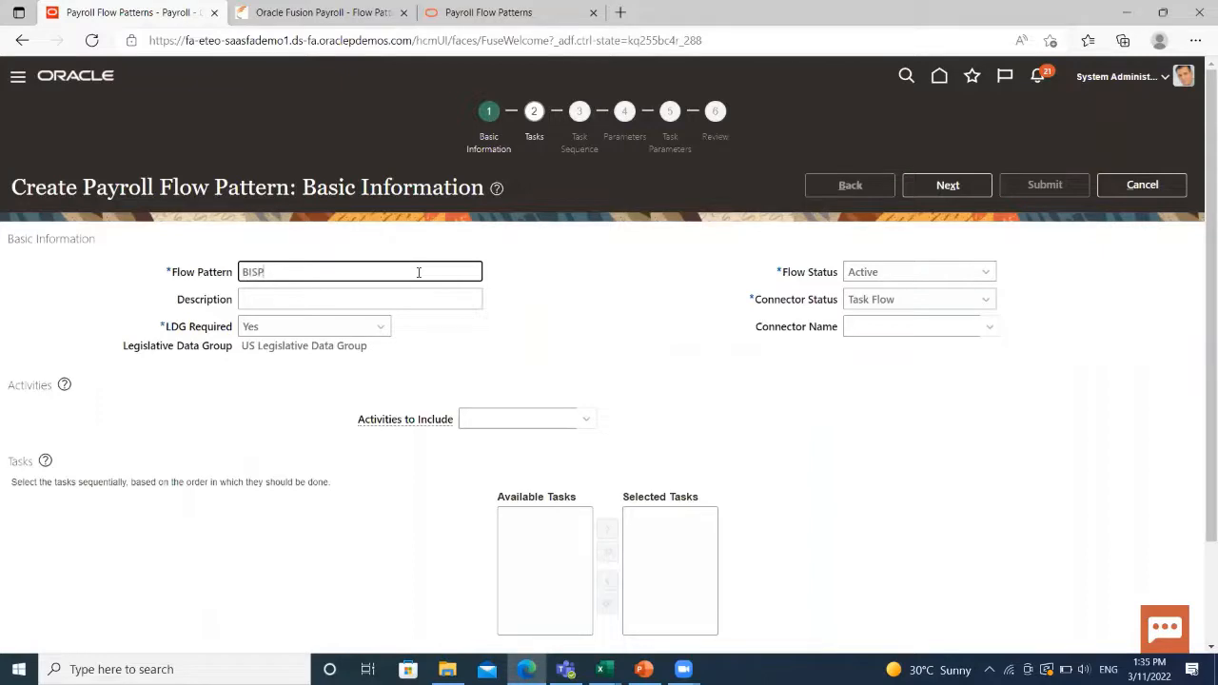
{"action": "type", "text": "BISP PAYROLL FLOW PATTERN"}
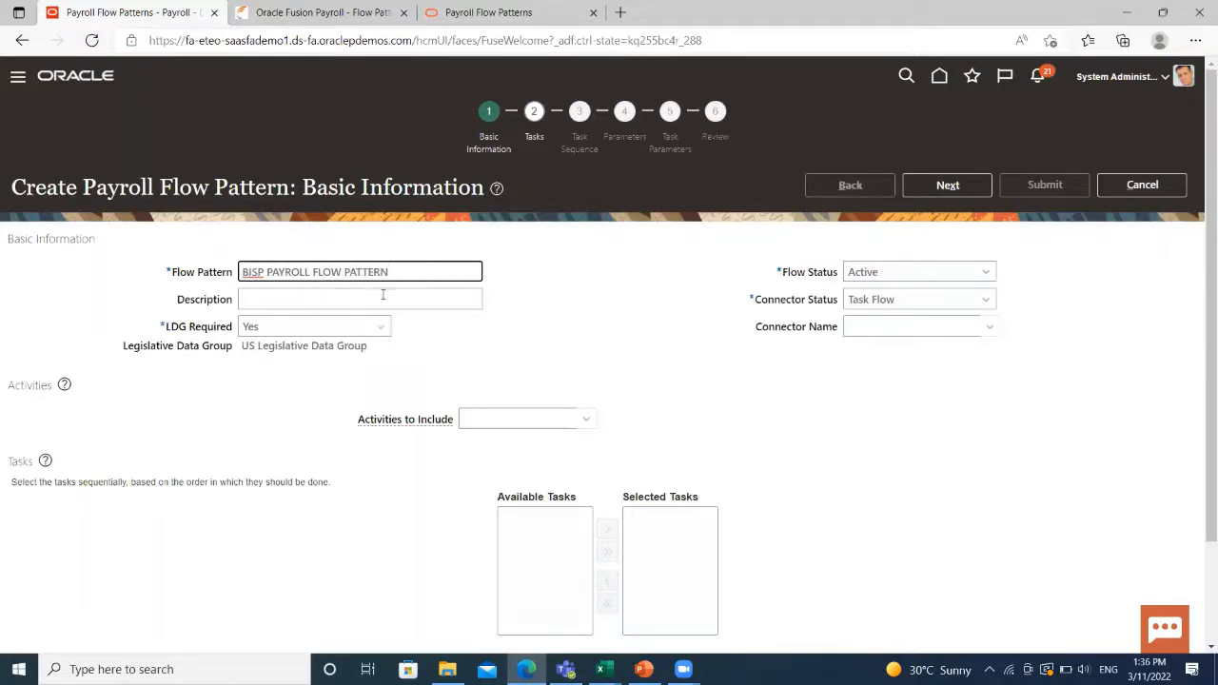
{"action": "left_click", "coordinate": [382, 295]}
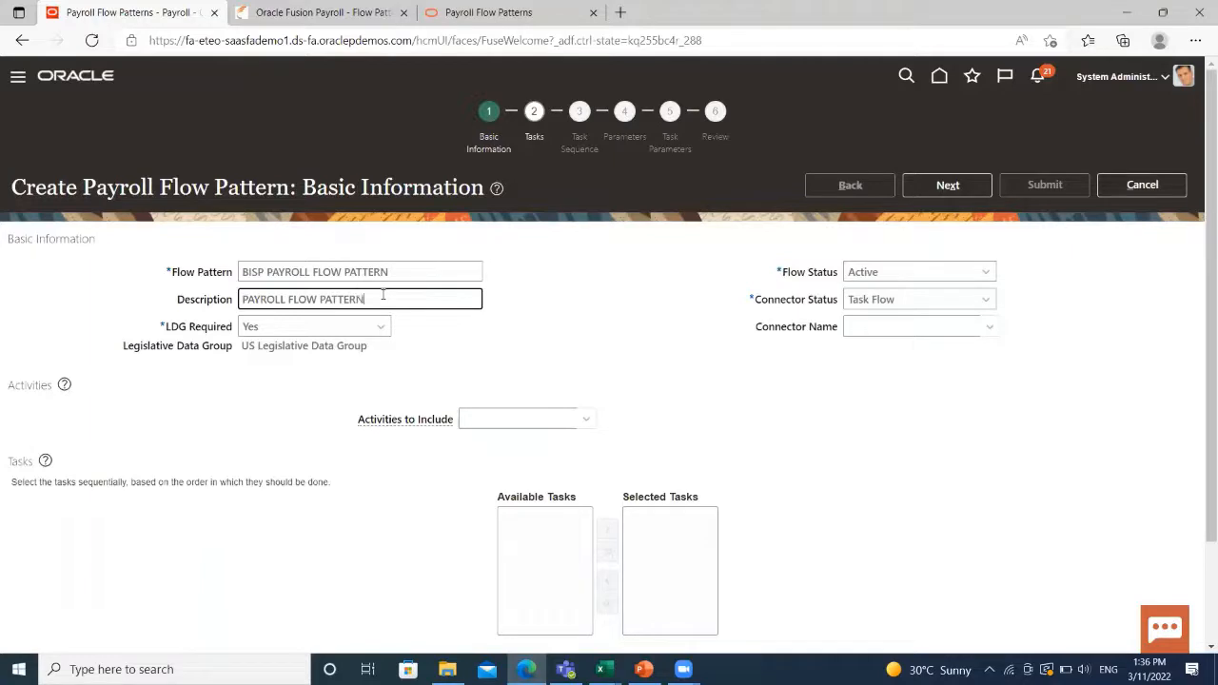
{"action": "left_click", "coordinate": [636, 345]}
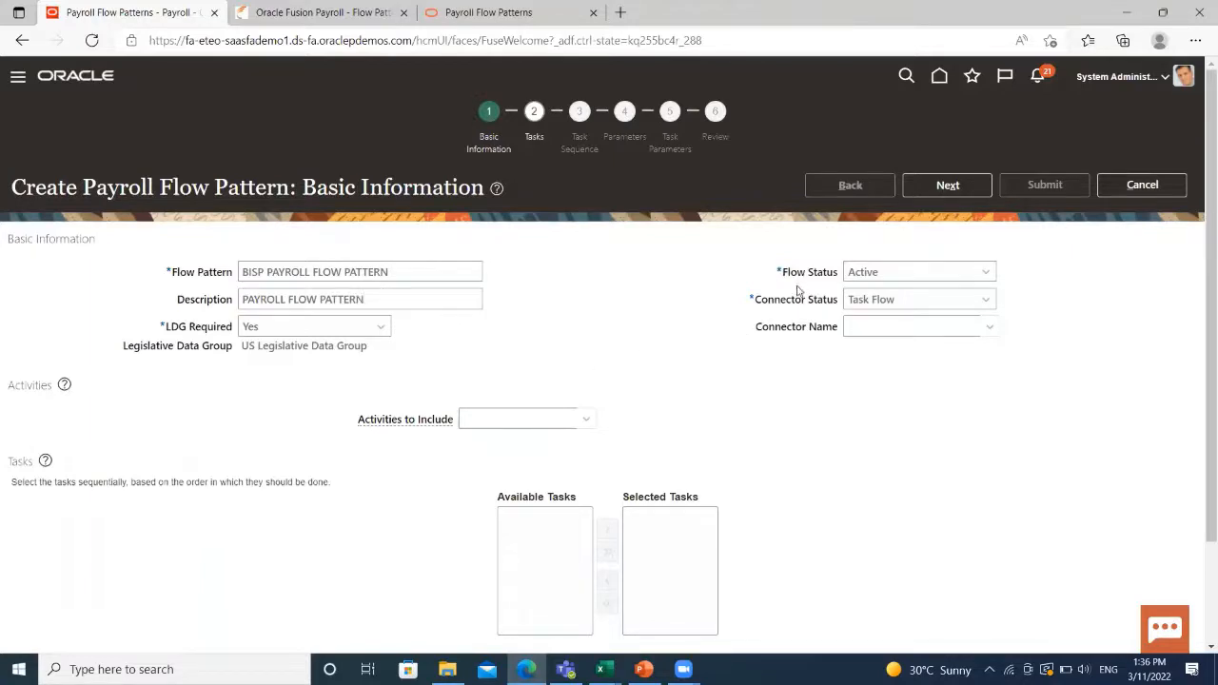
{"action": "left_click", "coordinate": [896, 275]}
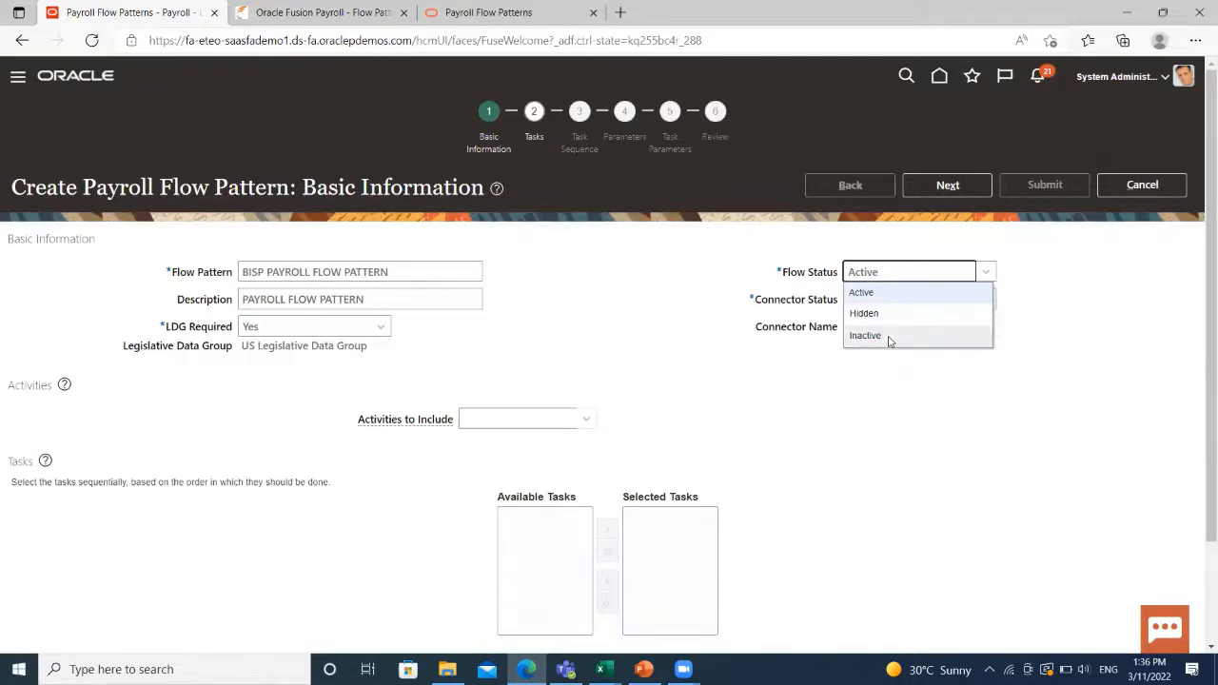
{"action": "left_click", "coordinate": [693, 319]}
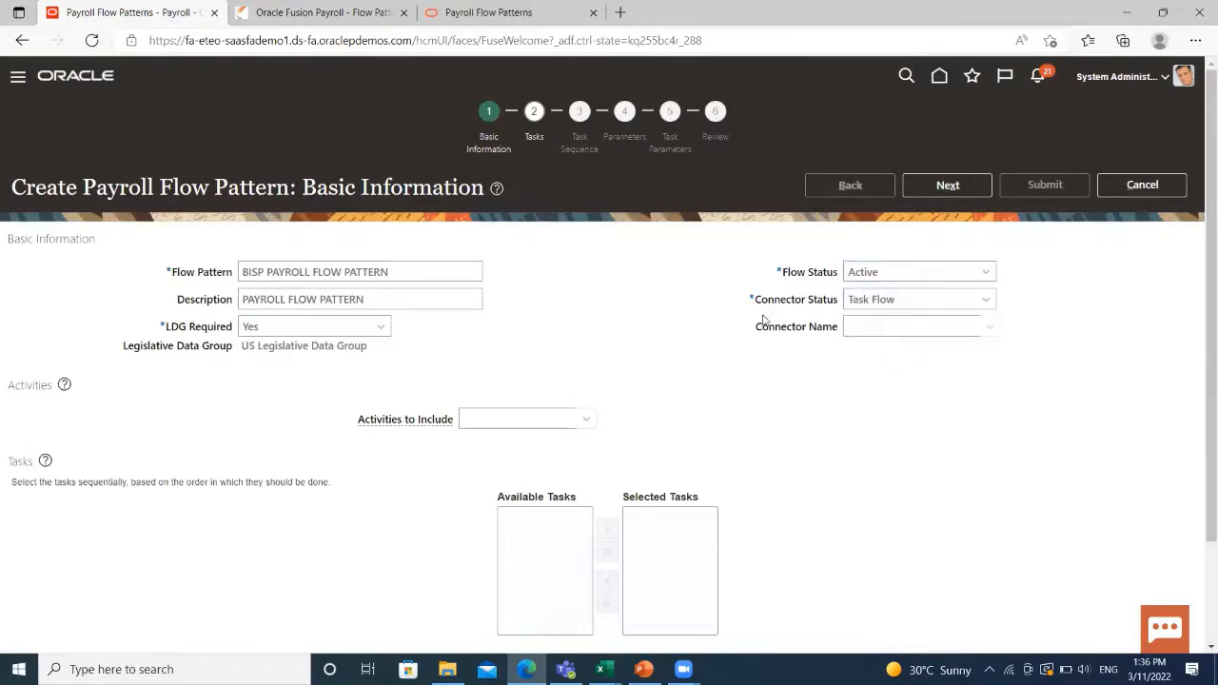
{"action": "left_click", "coordinate": [980, 302]}
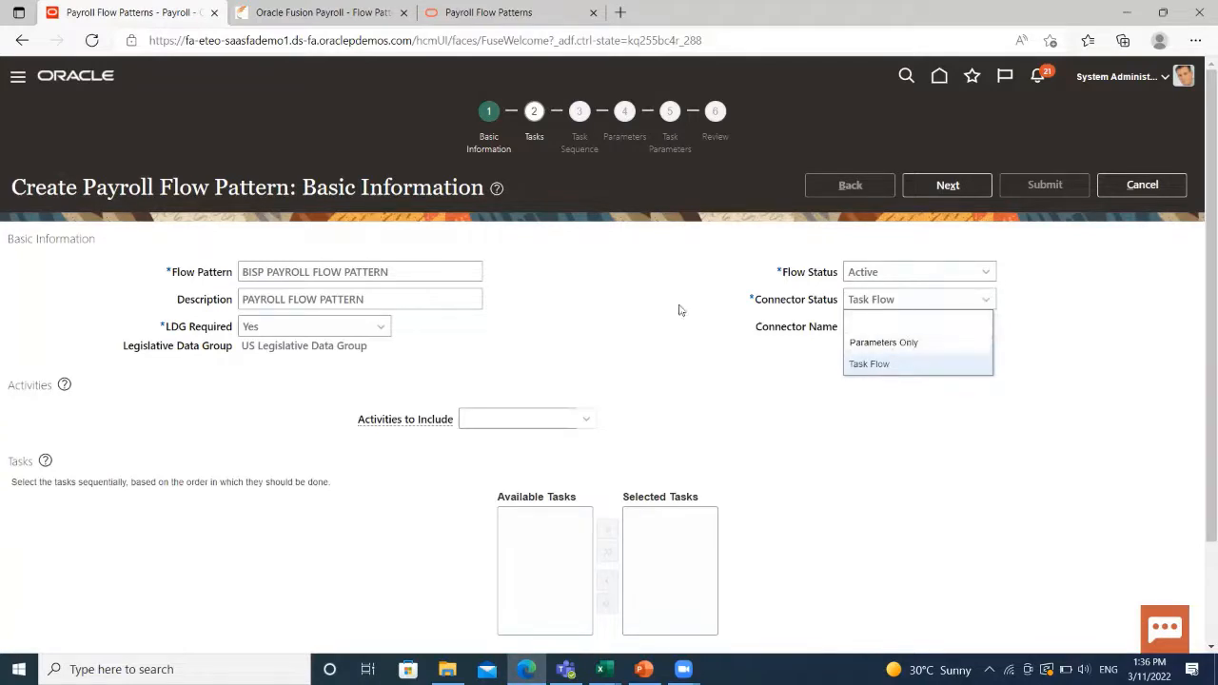
{"action": "left_click", "coordinate": [583, 307]}
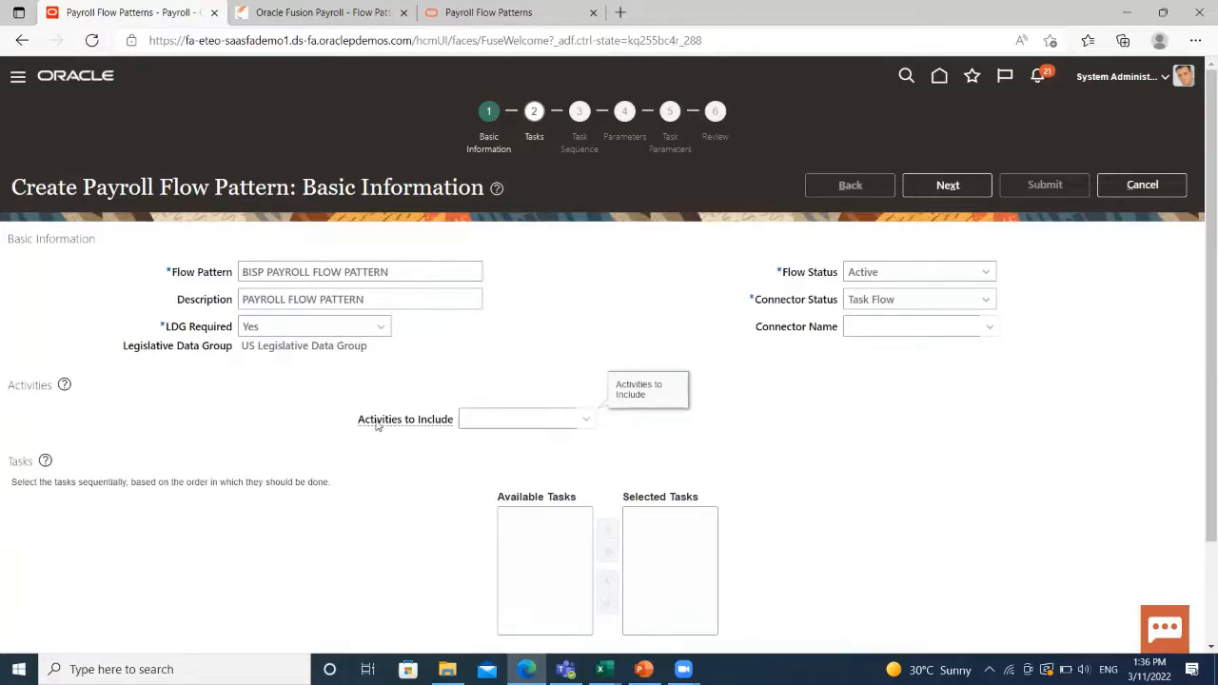
Include the Calculate activity under Activities to Include.
{"action": "left_click", "coordinate": [522, 424]}
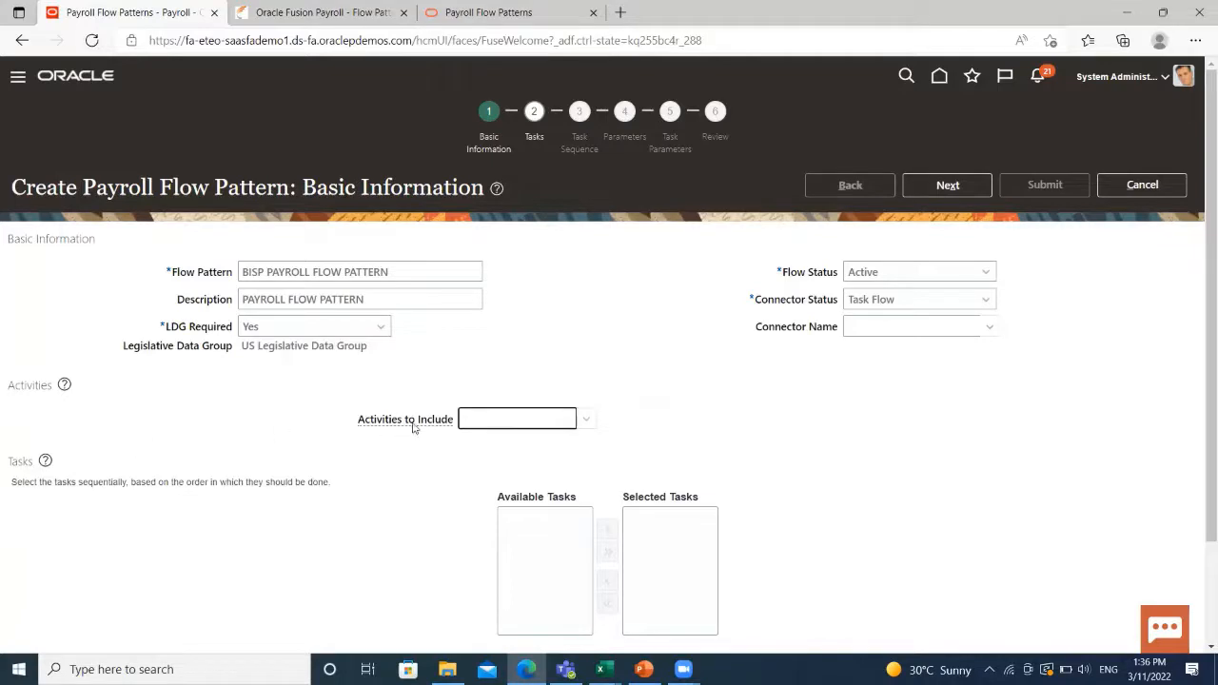
{"action": "scroll", "coordinate": [523, 549], "scroll_direction": "down", "scroll_amount": 1}
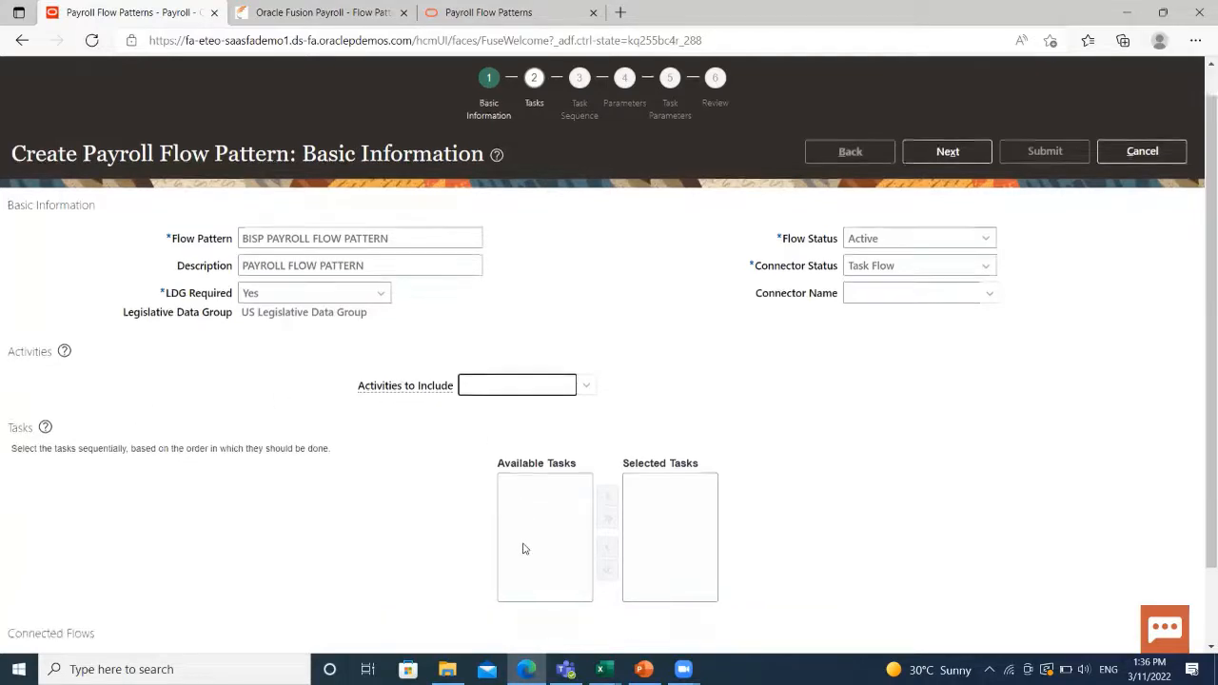
{"action": "scroll", "coordinate": [535, 481], "scroll_direction": "up", "scroll_amount": 1}
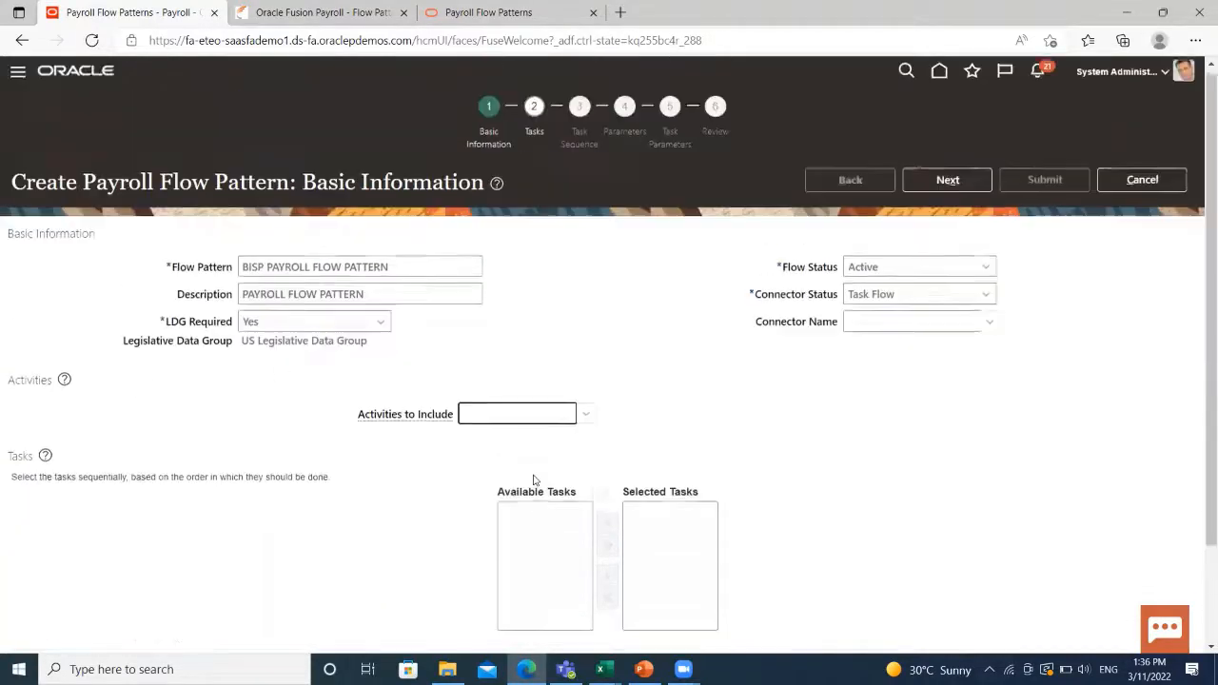
{"action": "left_click", "coordinate": [594, 421]}
{"action": "left_click", "coordinate": [513, 547]}
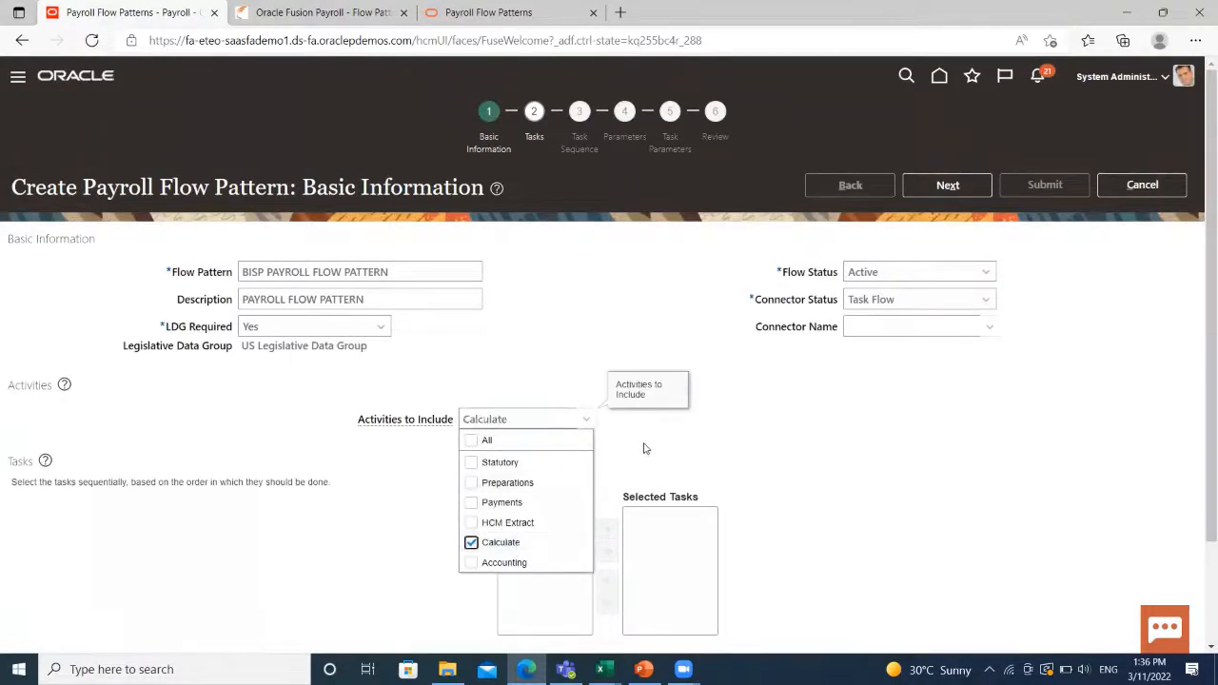
Move Calculate Payroll, Verify a Calculate Task and Run Gross-to-Net Report into Selected Tasks, in order.
{"action": "left_click", "coordinate": [729, 446]}
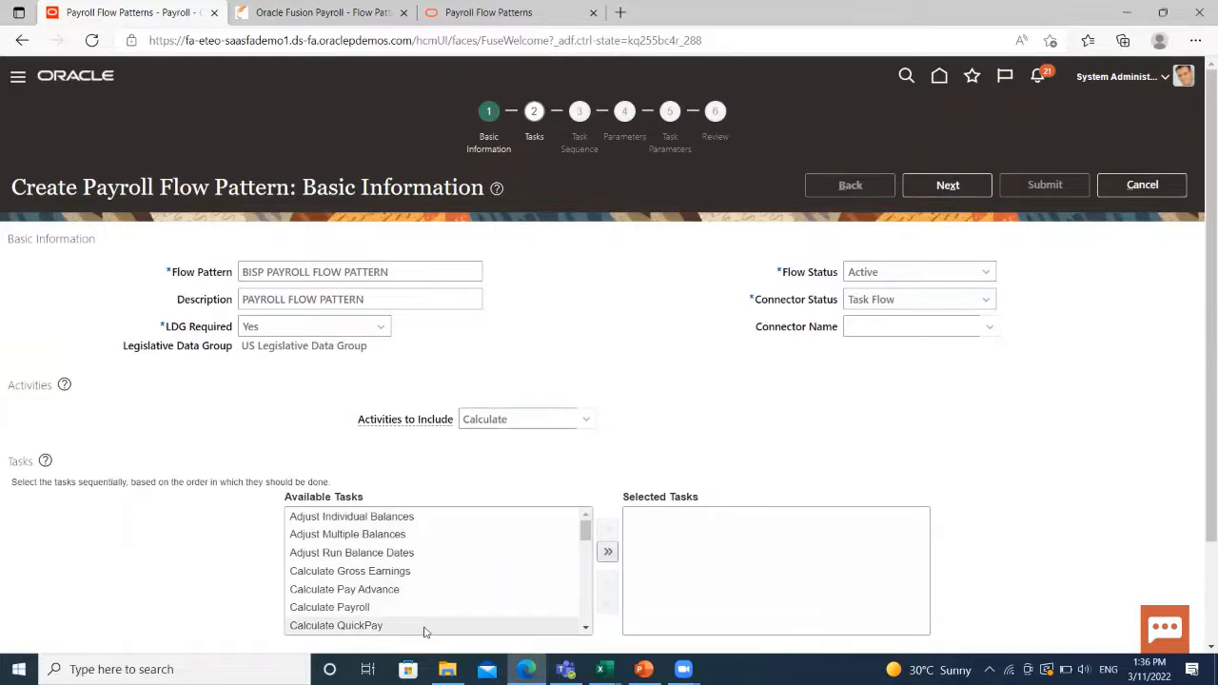
{"action": "scroll", "coordinate": [424, 632], "scroll_direction": "down", "scroll_amount": 1}
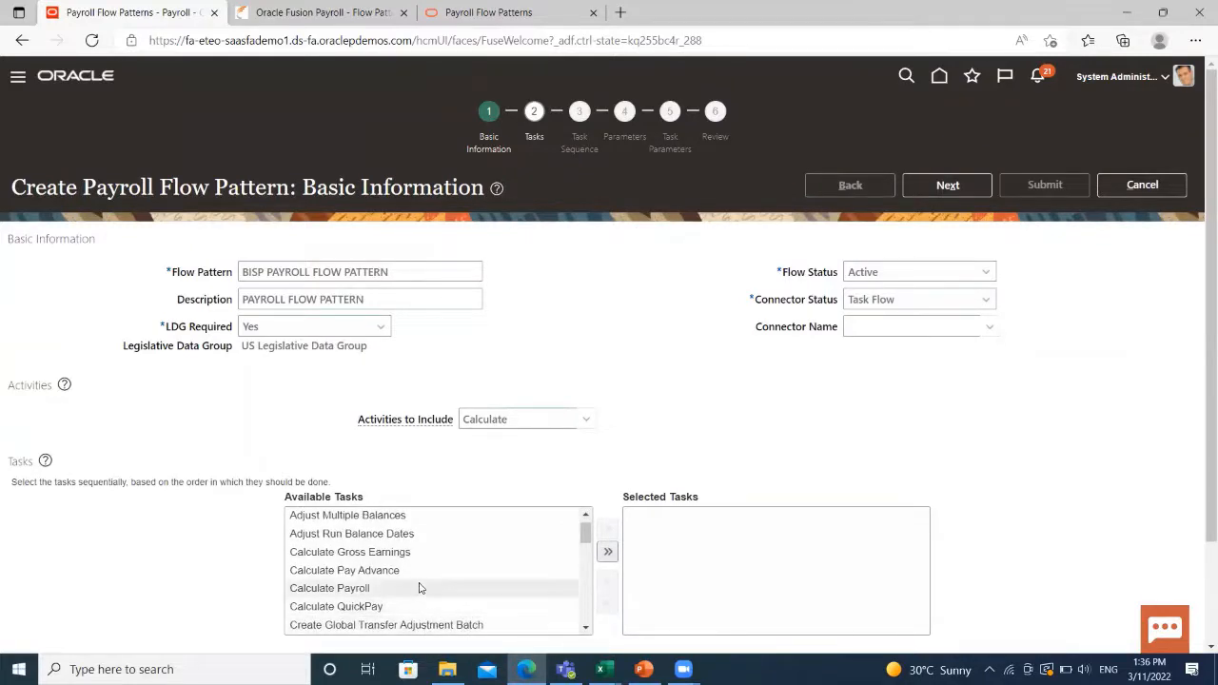
{"action": "left_click", "coordinate": [419, 588]}
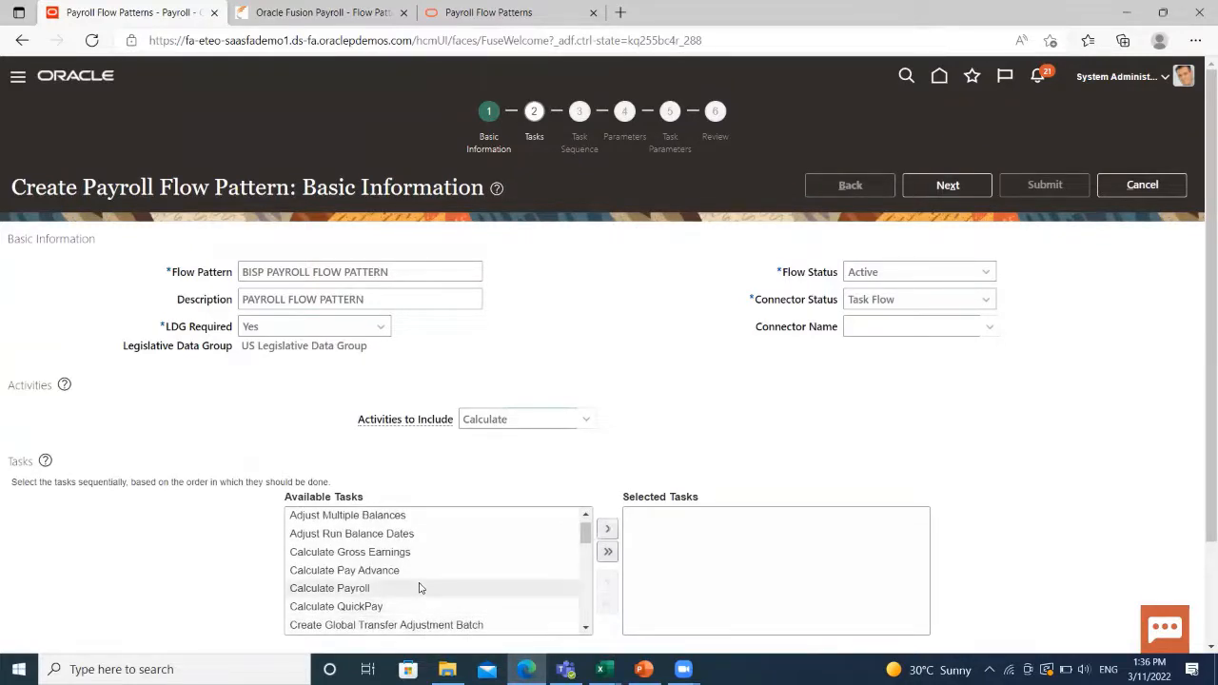
{"action": "left_click", "coordinate": [607, 528]}
{"action": "scroll", "coordinate": [425, 598], "scroll_direction": "down", "scroll_amount": 3}
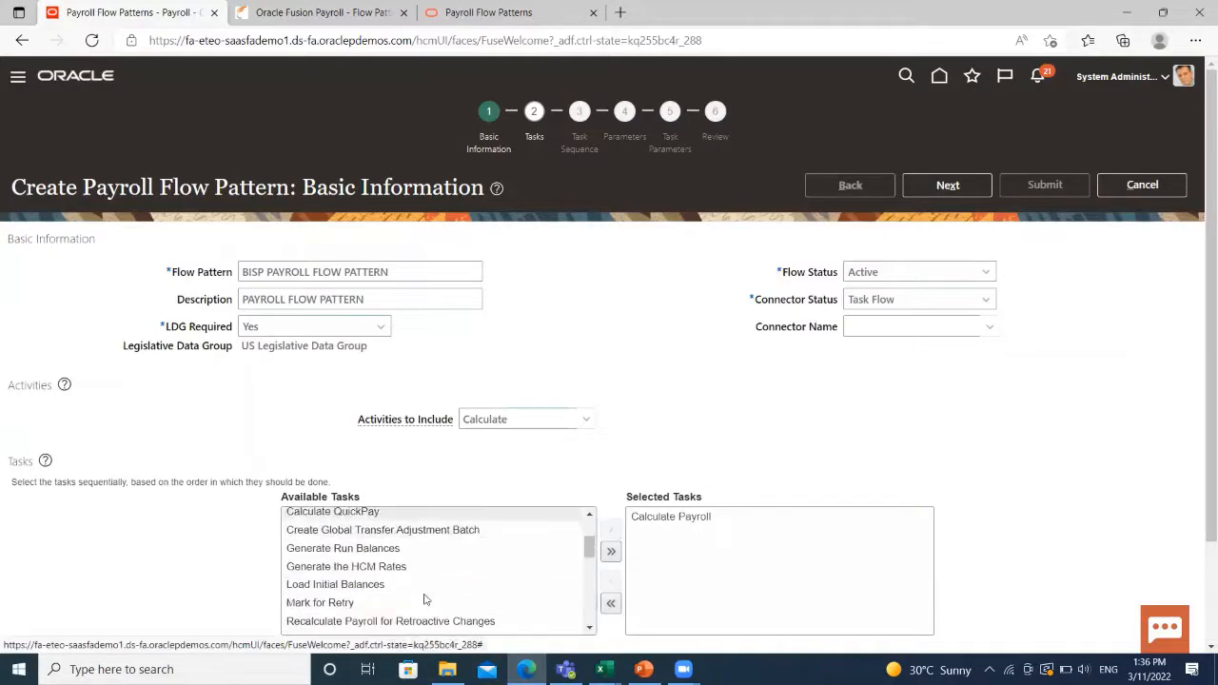
{"action": "scroll", "coordinate": [425, 598], "scroll_direction": "down", "scroll_amount": 4}
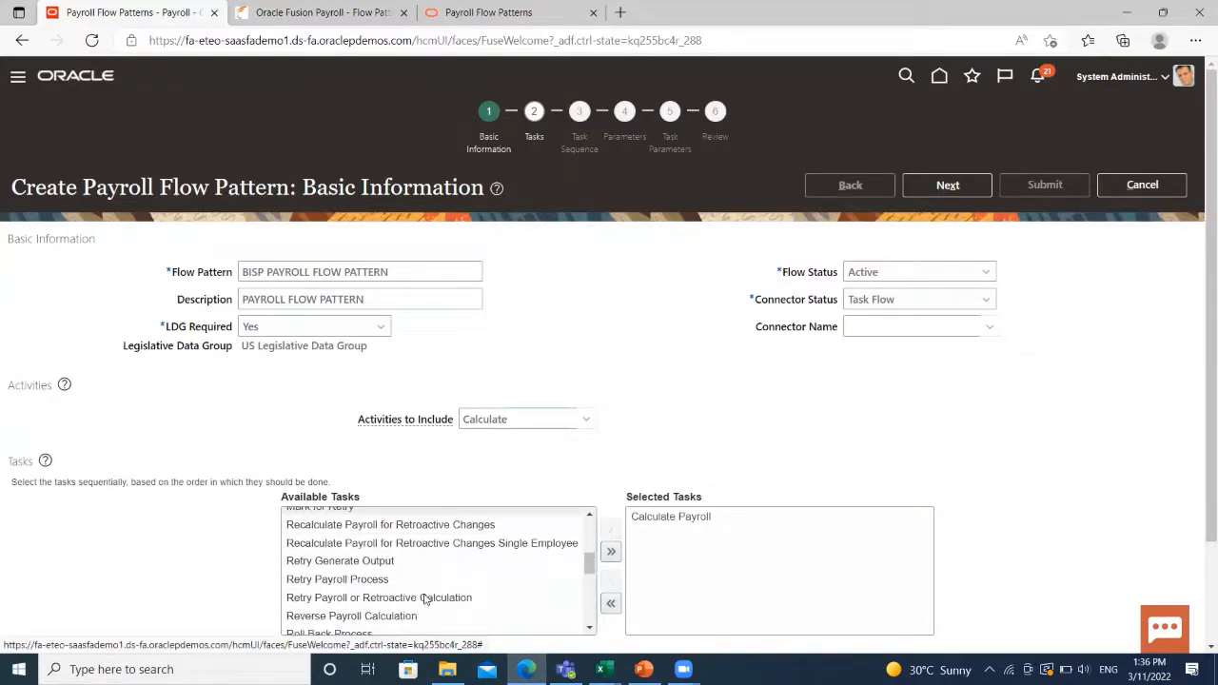
{"action": "scroll", "coordinate": [425, 599], "scroll_direction": "down", "scroll_amount": 5}
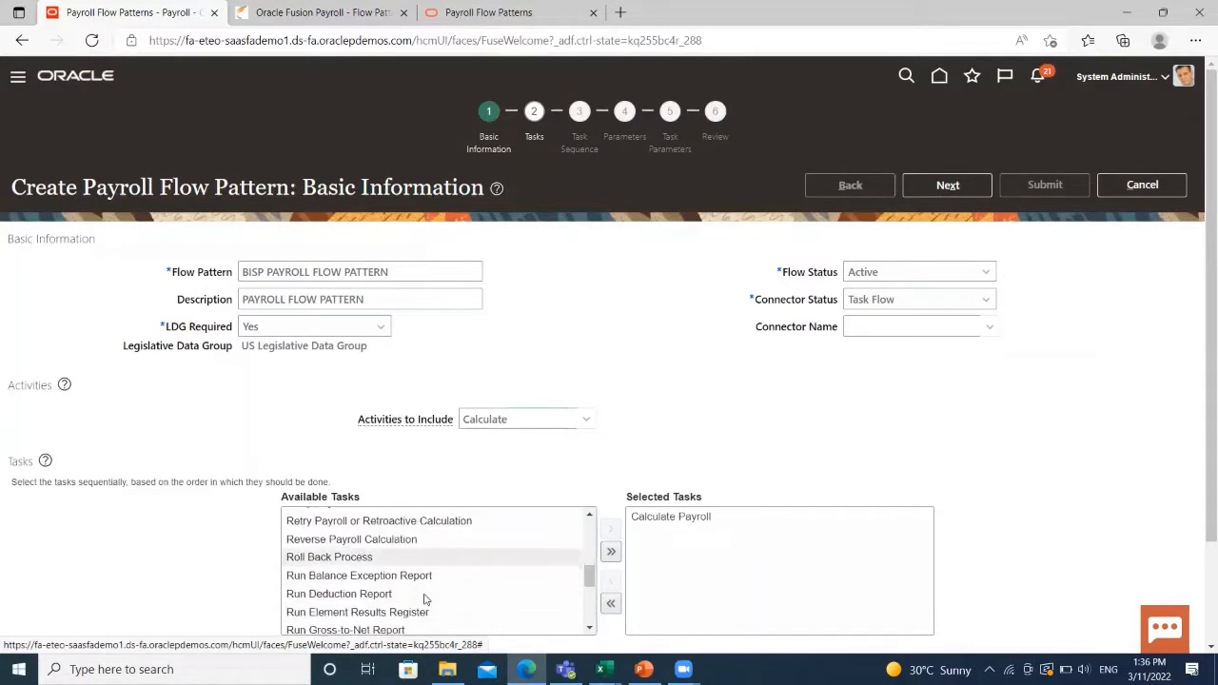
{"action": "scroll", "coordinate": [426, 599], "scroll_direction": "down", "scroll_amount": 6}
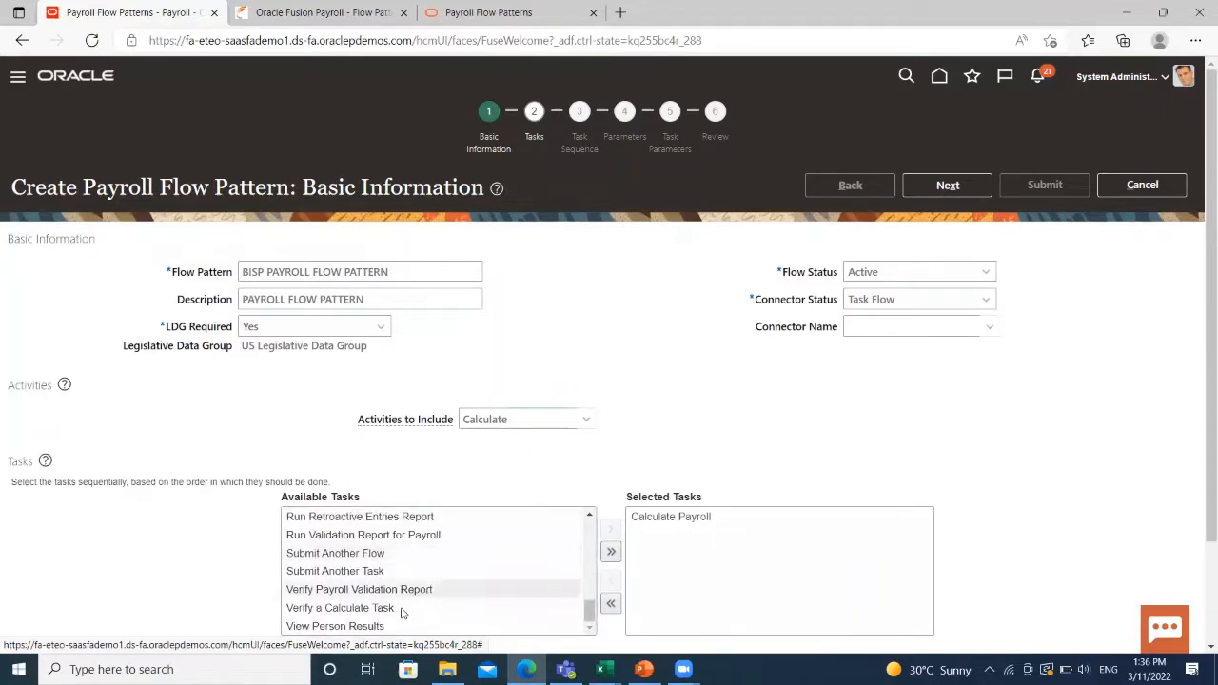
{"action": "left_click", "coordinate": [403, 609]}
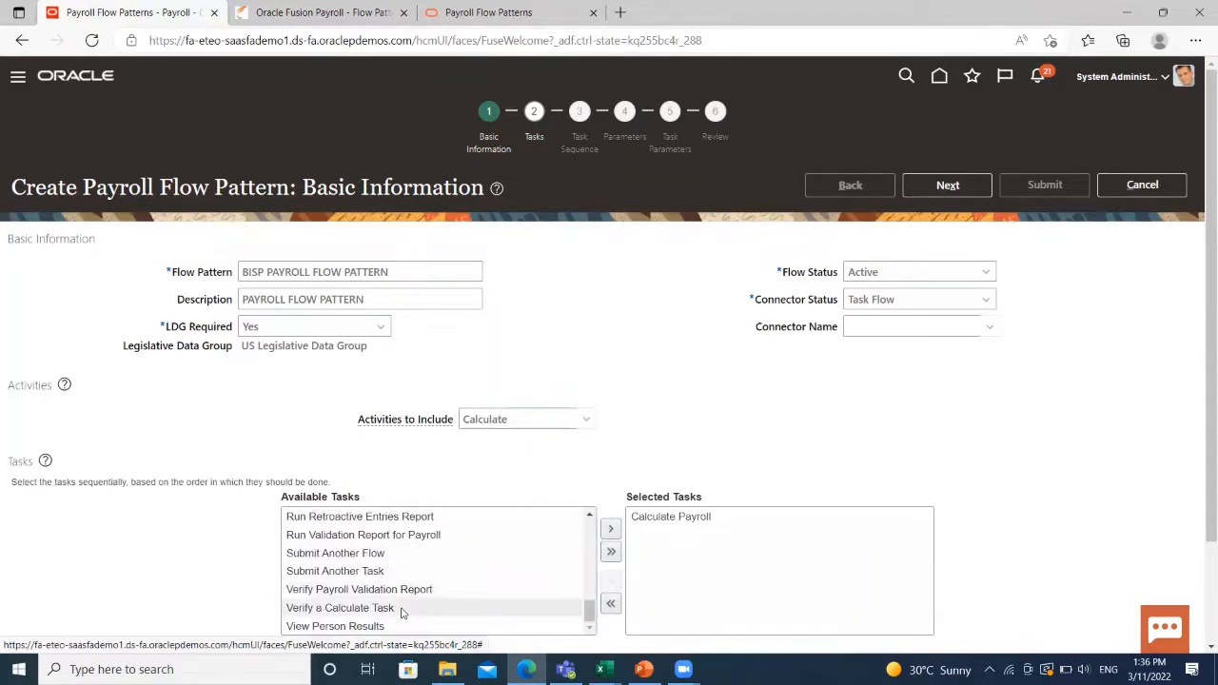
{"action": "left_click", "coordinate": [611, 528]}
{"action": "scroll", "coordinate": [394, 591], "scroll_direction": "up", "scroll_amount": 3}
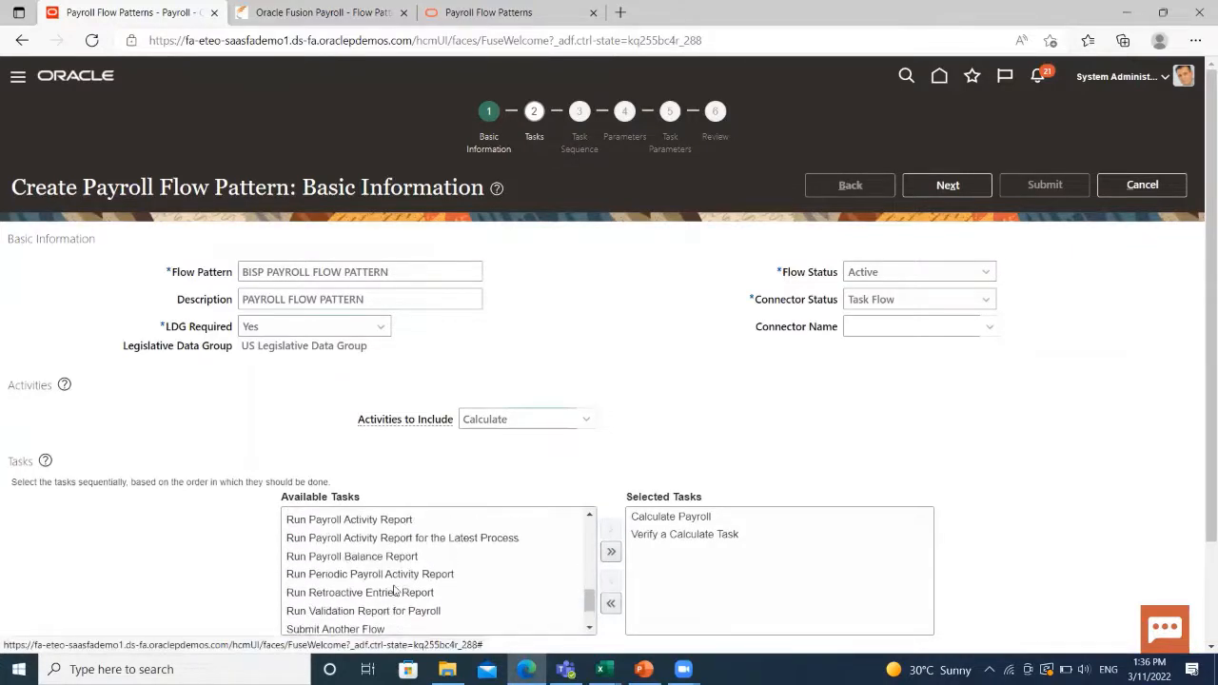
{"action": "left_click", "coordinate": [371, 540]}
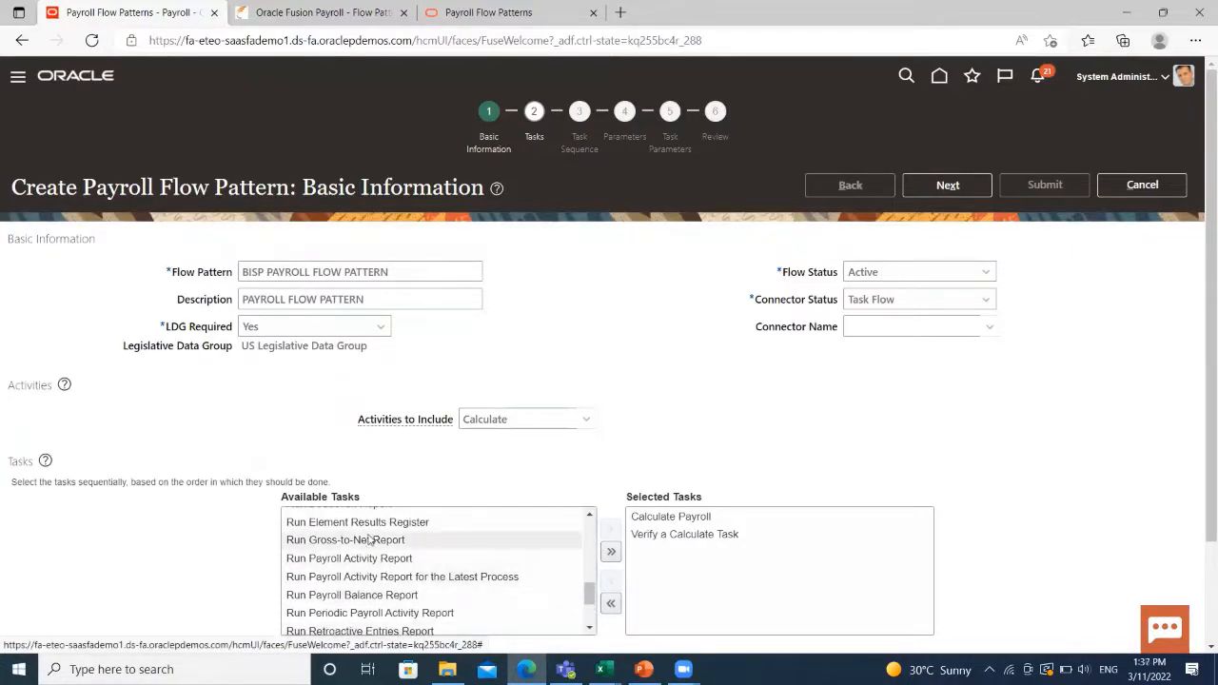
{"action": "left_click", "coordinate": [610, 529]}
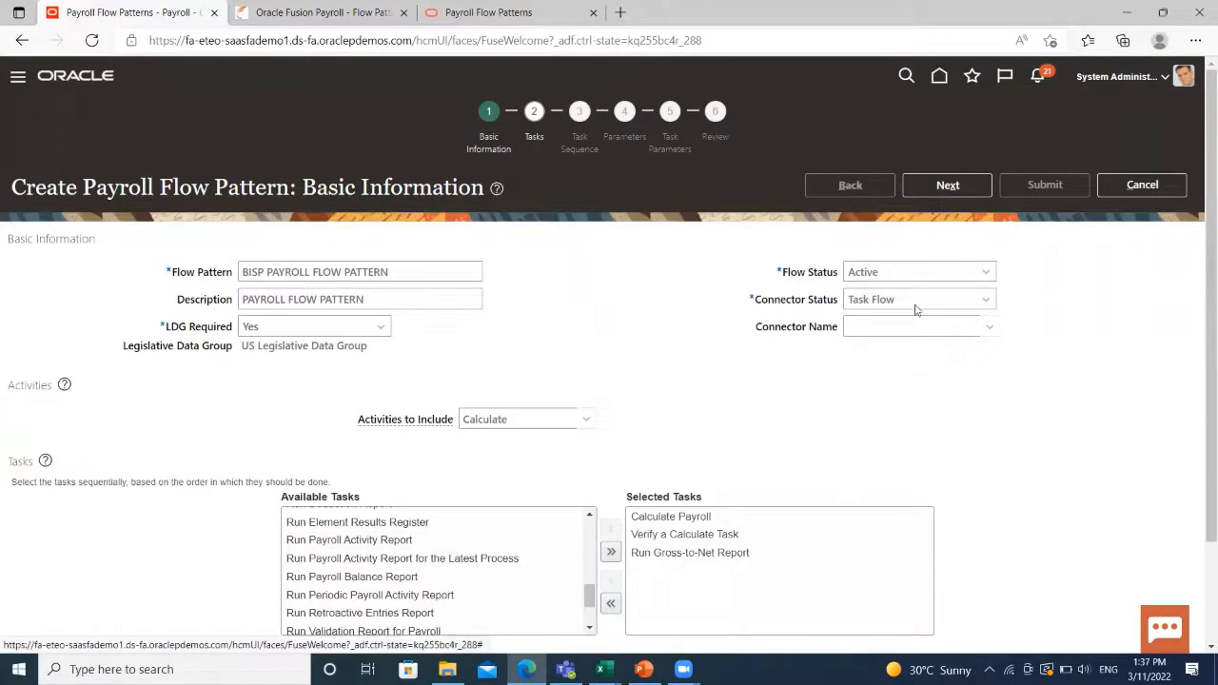
Advance to the Tasks step and open the Tasks table's Actions menu.
{"action": "left_click", "coordinate": [956, 191]}
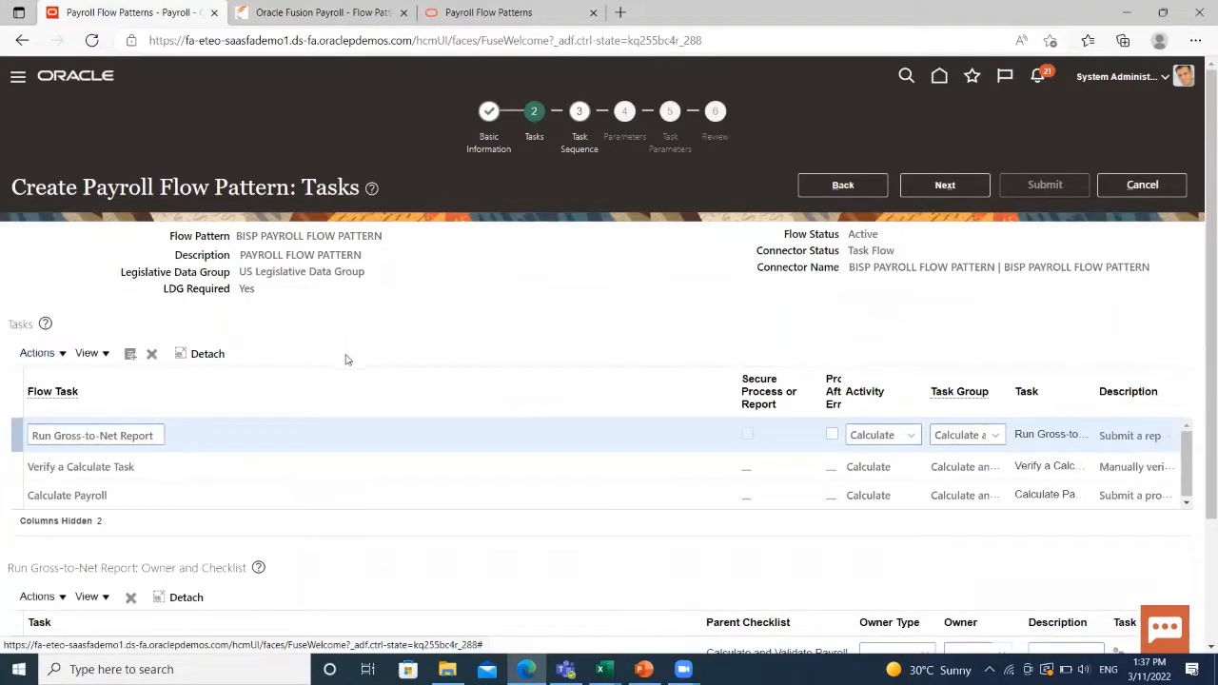
{"action": "left_click", "coordinate": [38, 353]}
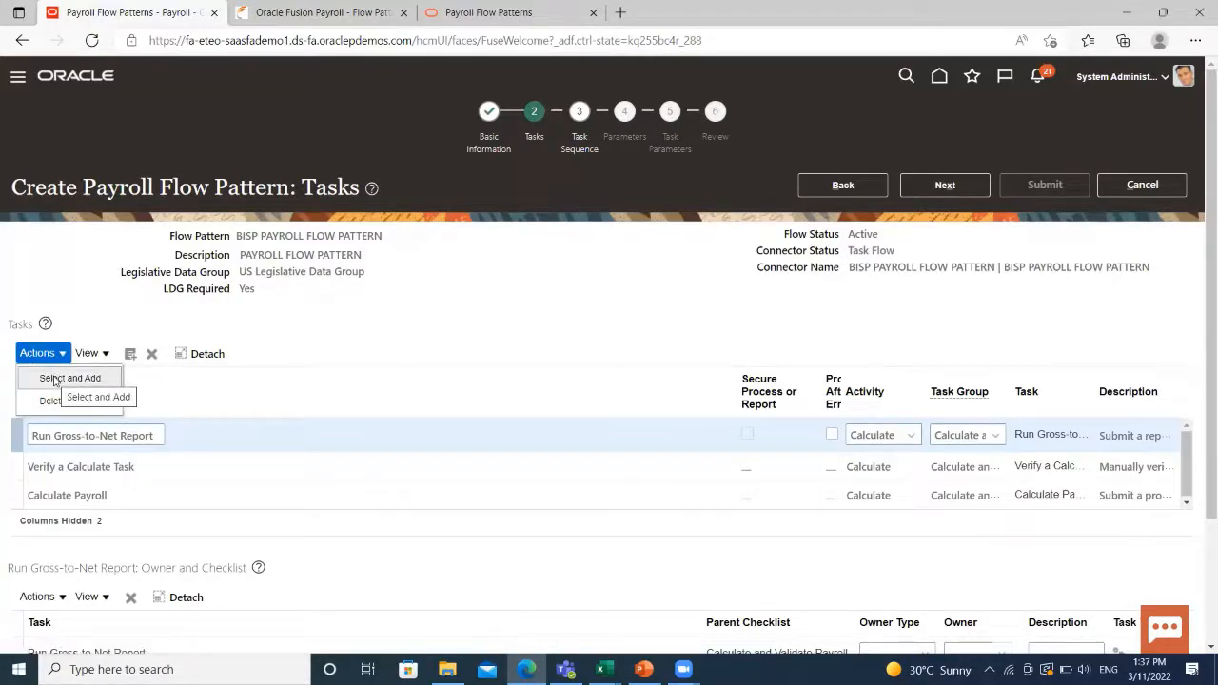
{"action": "left_click", "coordinate": [55, 378]}
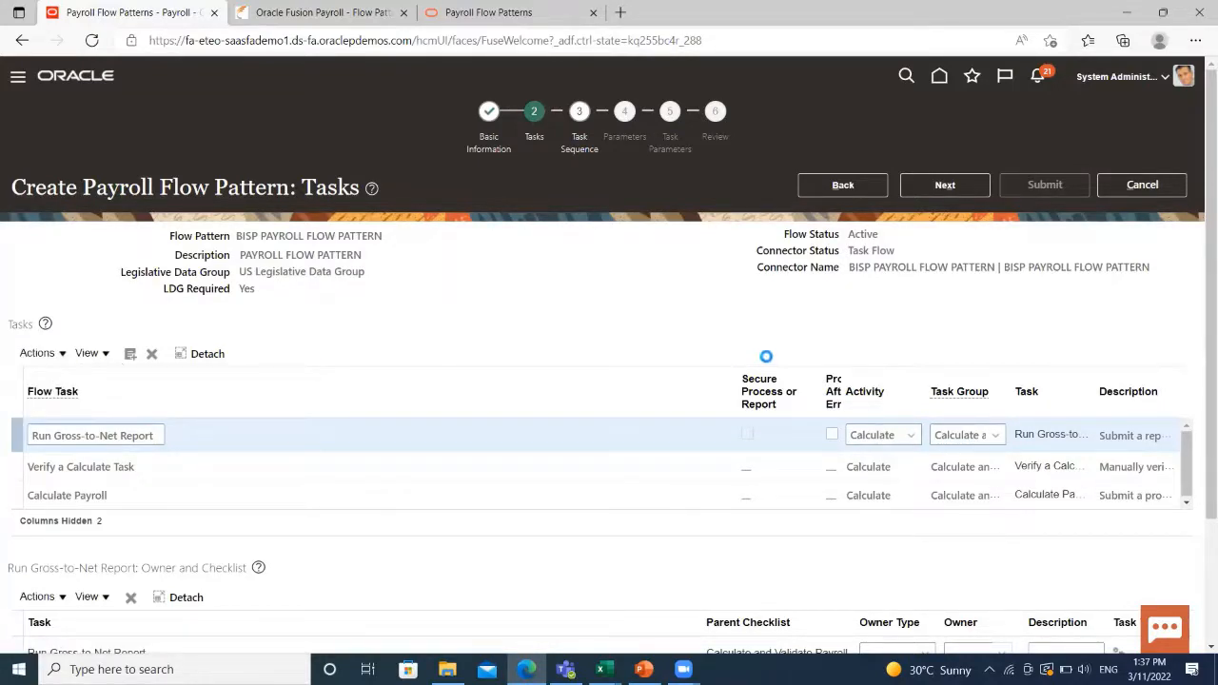
{"action": "scroll", "coordinate": [647, 471], "scroll_direction": "down", "scroll_amount": 2}
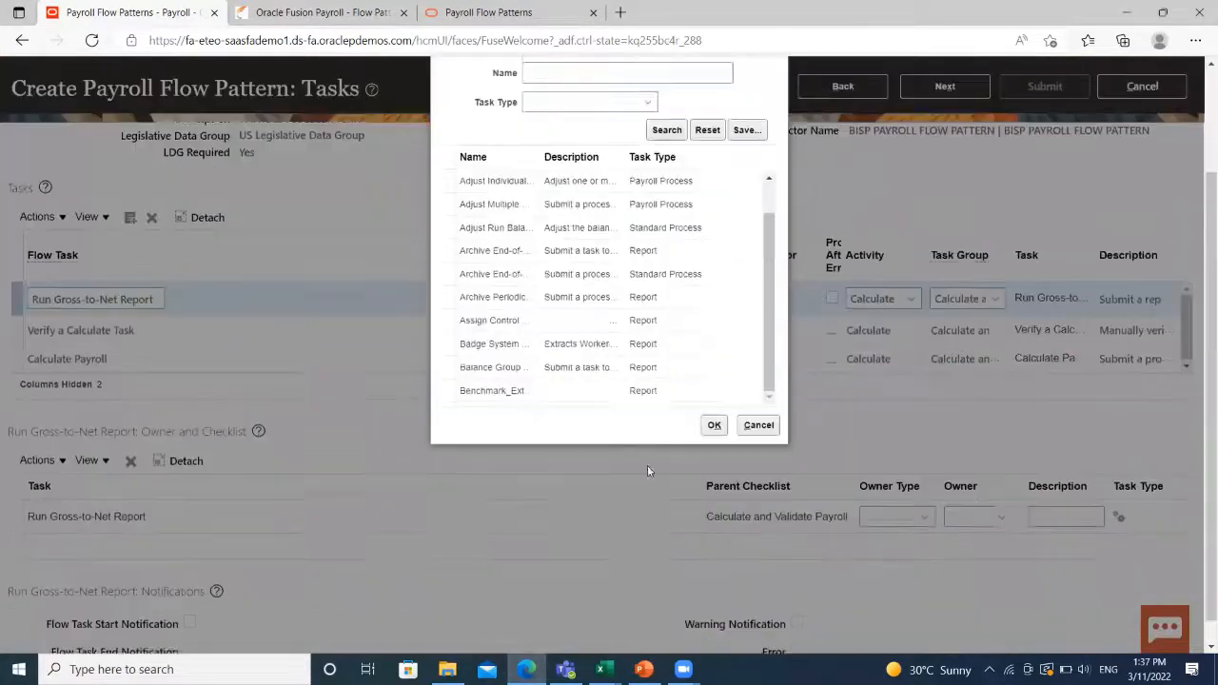
{"action": "scroll", "coordinate": [751, 530], "scroll_direction": "down", "scroll_amount": 2}
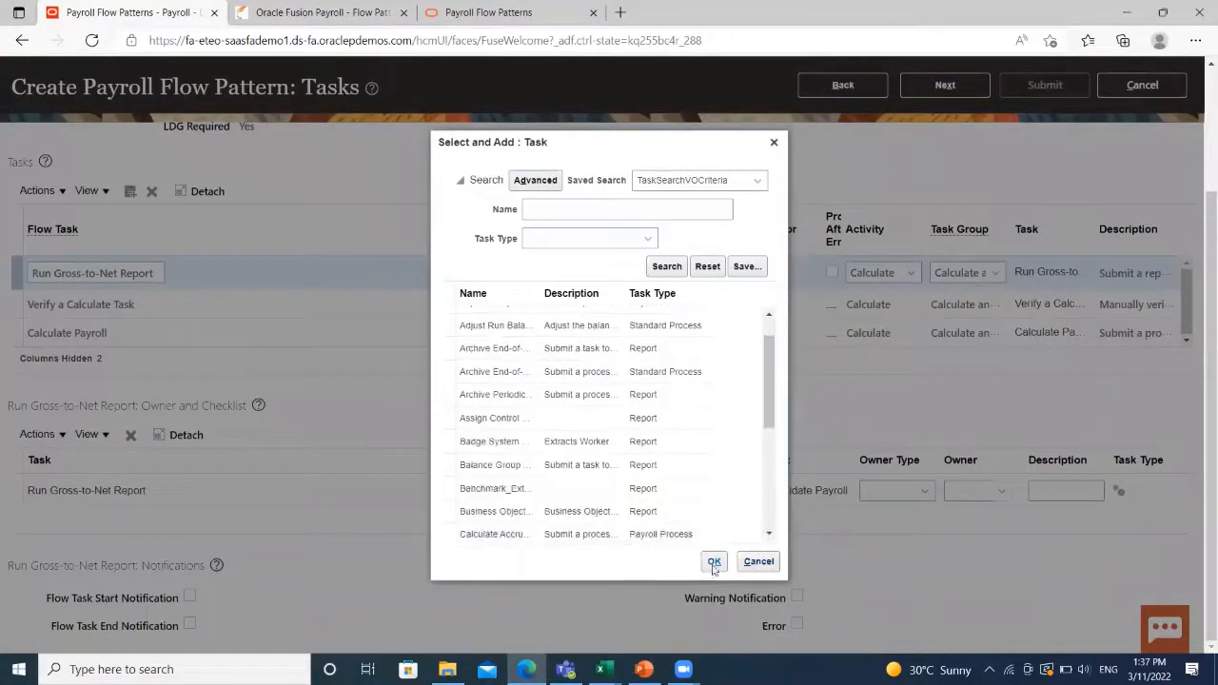
{"action": "left_click", "coordinate": [762, 567]}
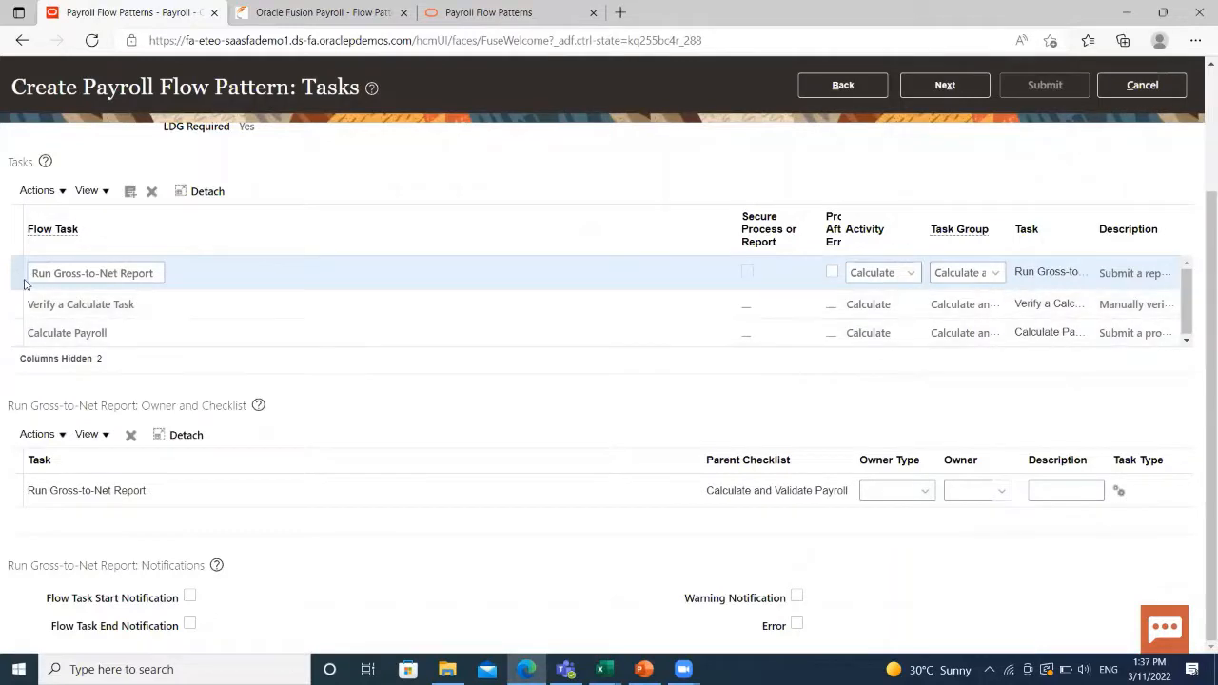
{"action": "left_click", "coordinate": [46, 192]}
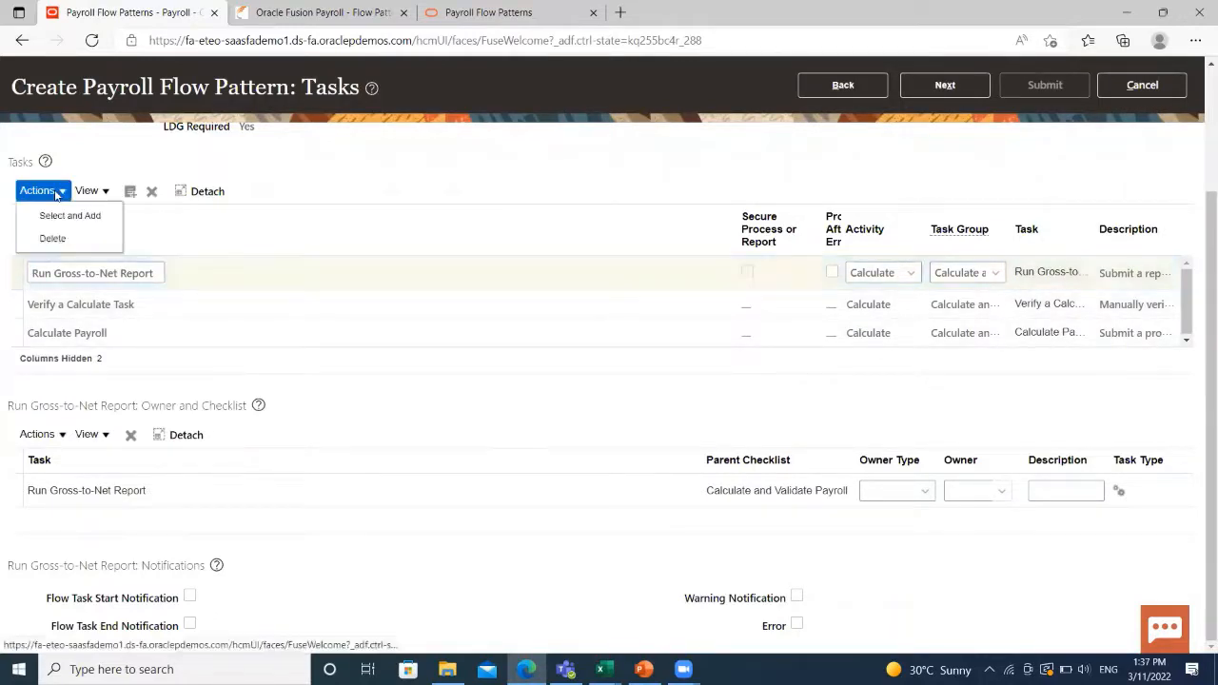
{"action": "left_click", "coordinate": [356, 215]}
{"action": "scroll", "coordinate": [679, 413], "scroll_direction": "up", "scroll_amount": 3}
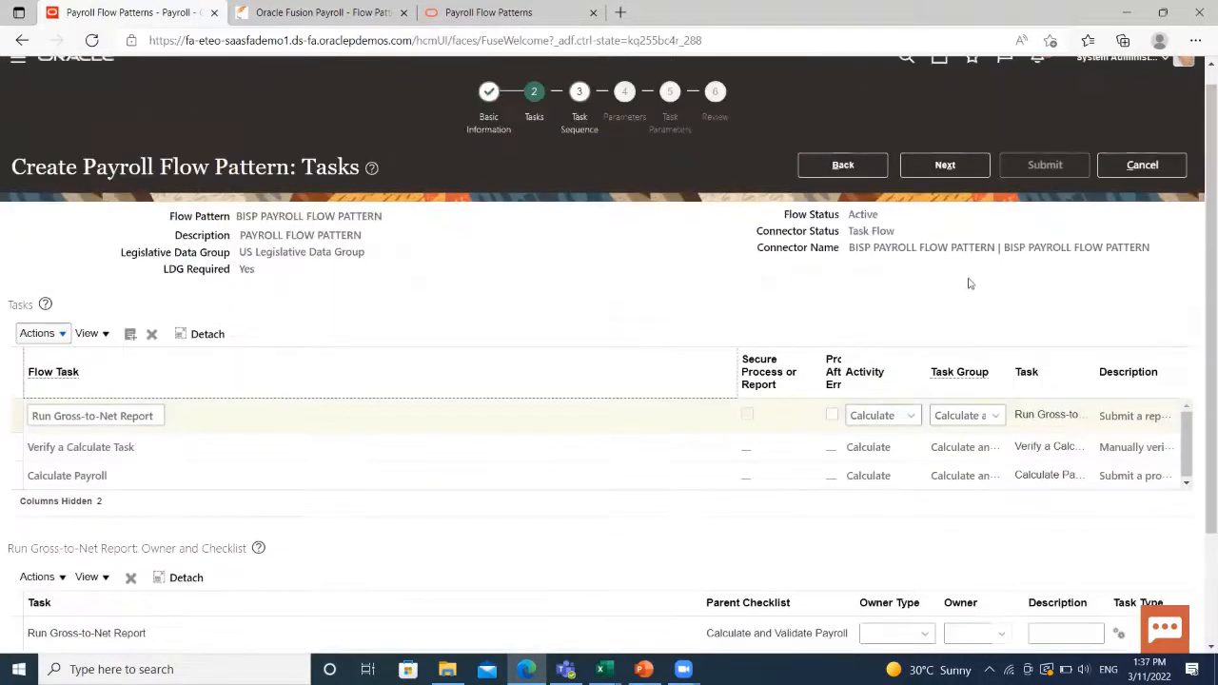
{"action": "left_click", "coordinate": [937, 183]}
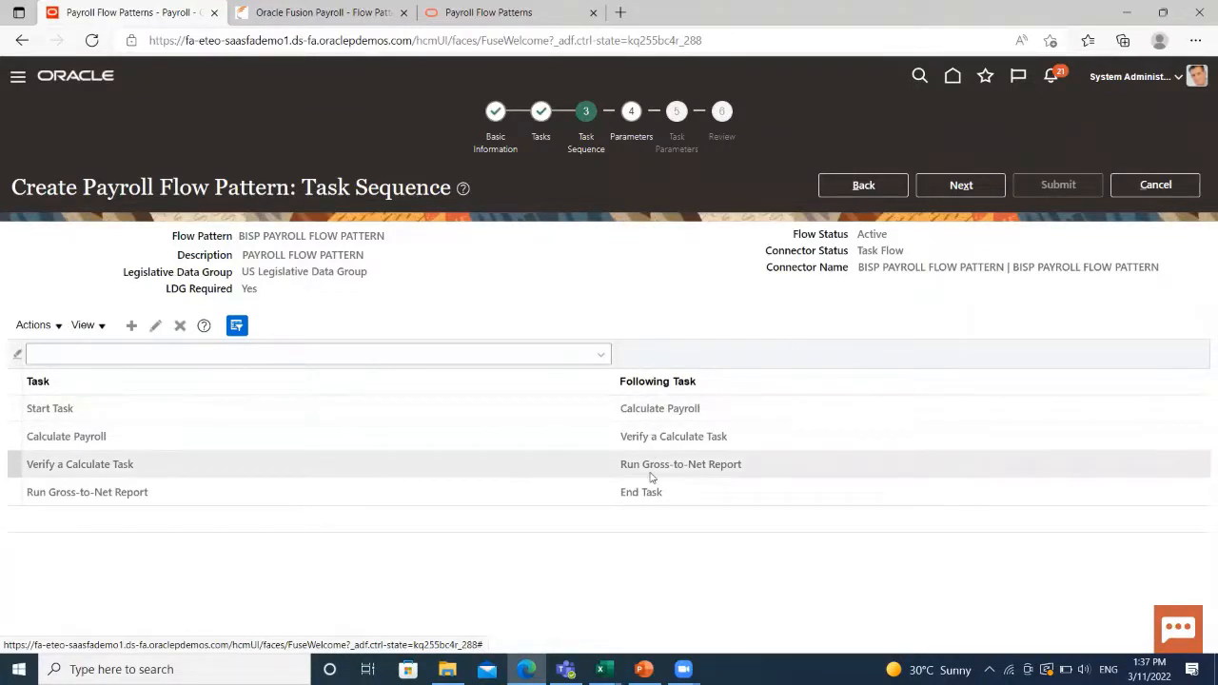
Set following tasks: Verify a Calculate Task after Start Task, Run Gross-to-Net Report after Calculate Payroll.
{"action": "left_click", "coordinate": [17, 409]}
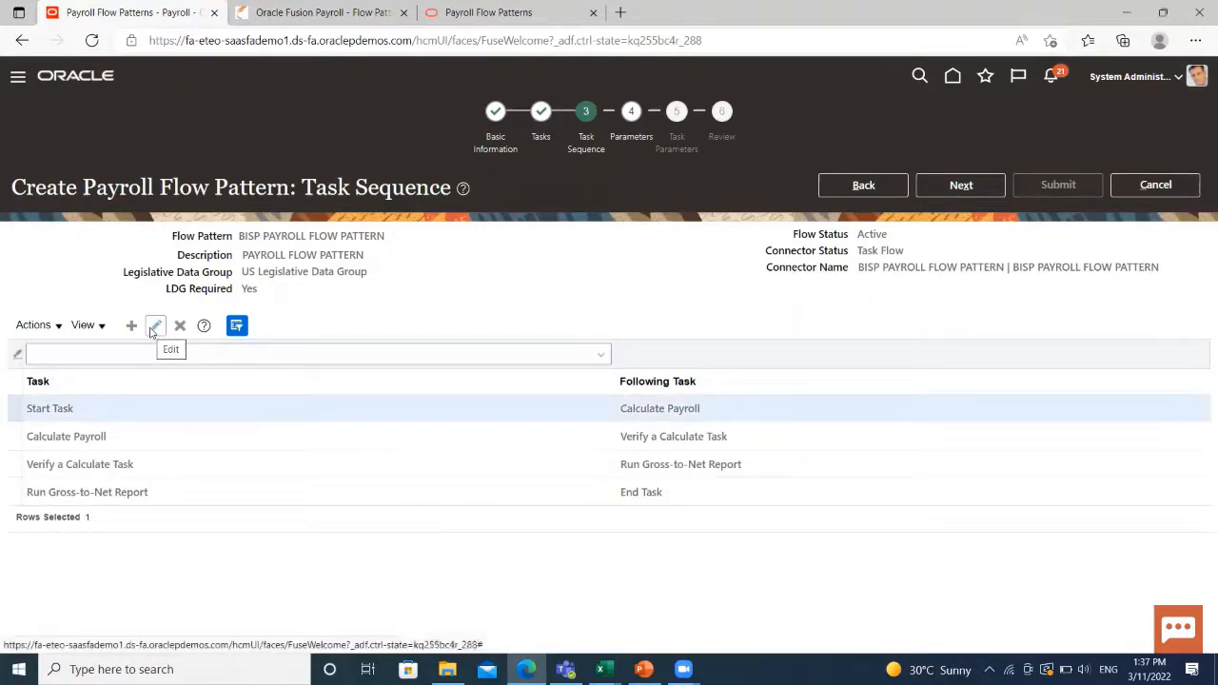
{"action": "left_click", "coordinate": [154, 327]}
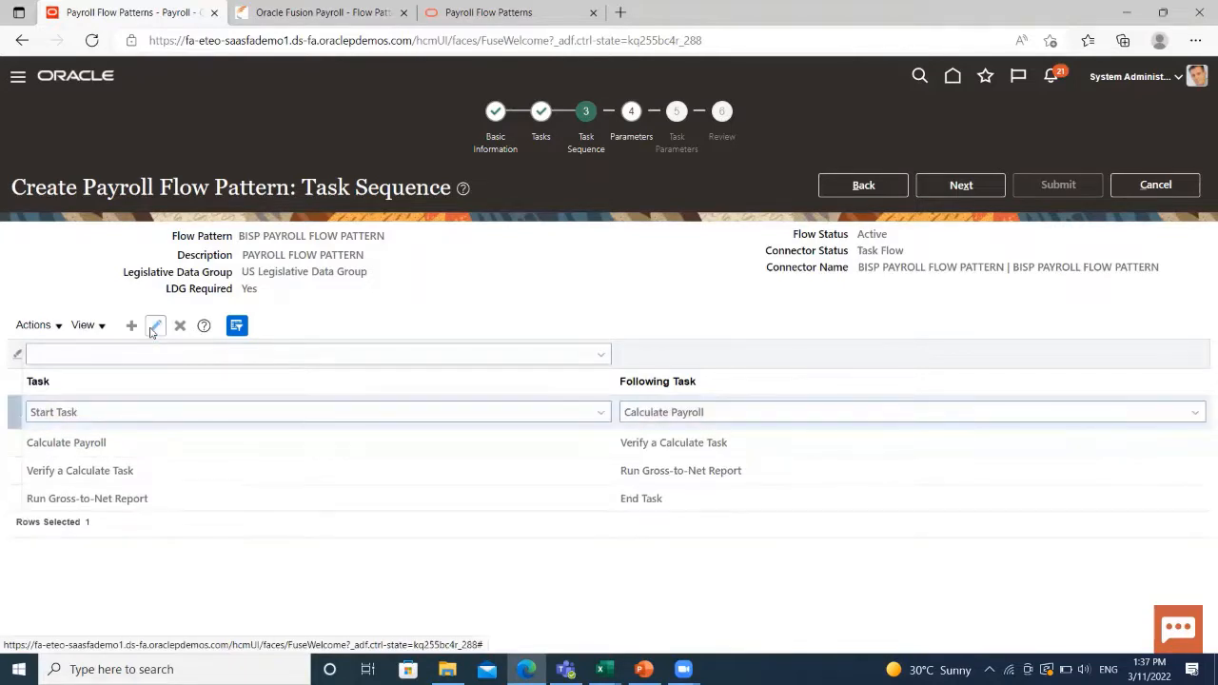
{"action": "left_click", "coordinate": [1065, 416]}
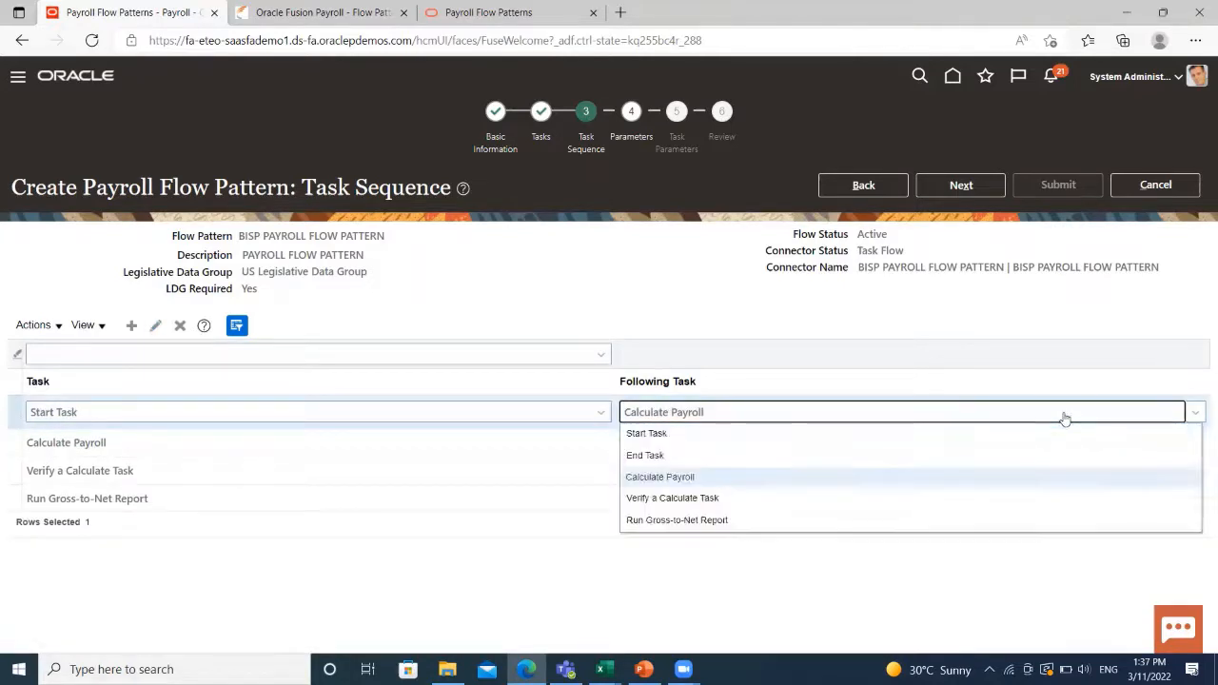
{"action": "left_click", "coordinate": [805, 500]}
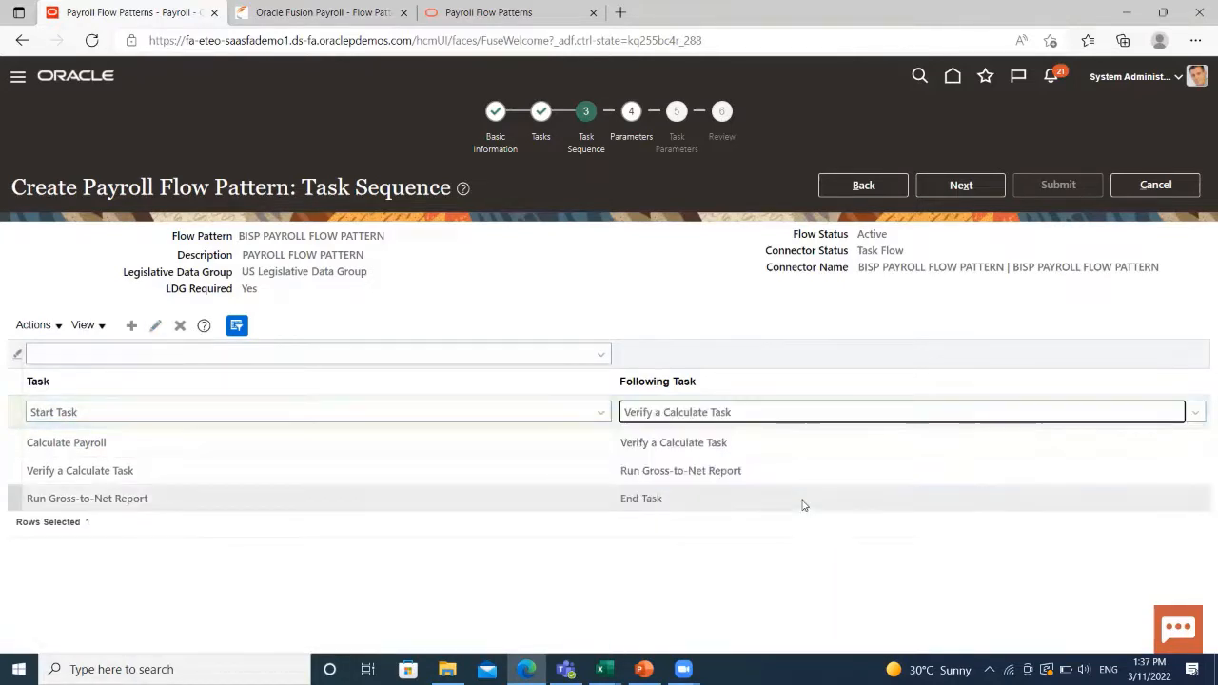
{"action": "left_click", "coordinate": [24, 440]}
{"action": "left_click", "coordinate": [158, 330]}
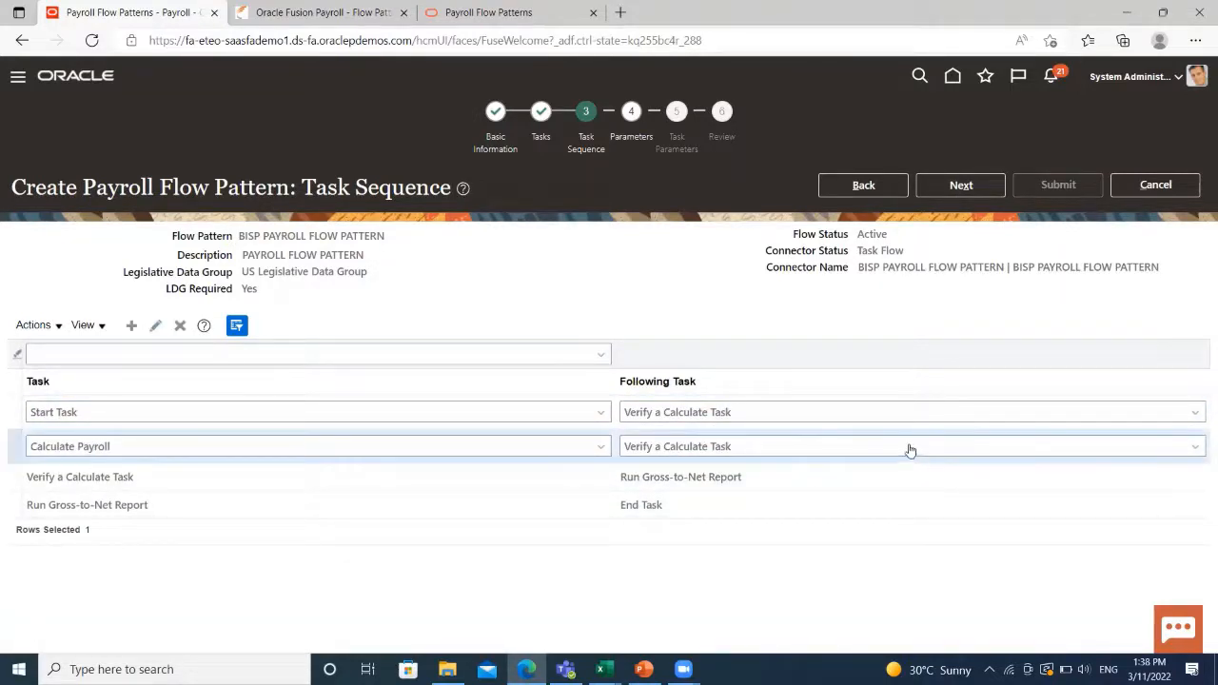
{"action": "left_click", "coordinate": [911, 447]}
{"action": "left_click", "coordinate": [720, 554]}
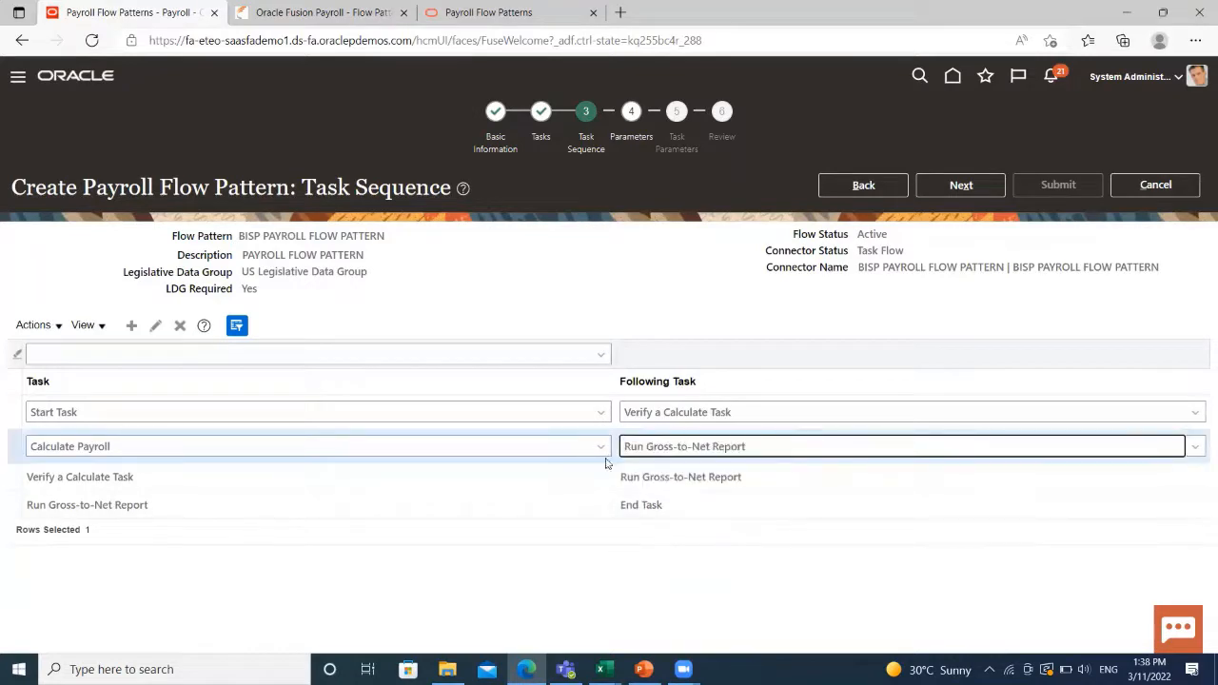
{"action": "left_click", "coordinate": [8, 447]}
Correct the order so Calculate Payroll follows Start Task and Verify a Calculate Task follows Calculate Payroll.
{"action": "left_click", "coordinate": [45, 420]}
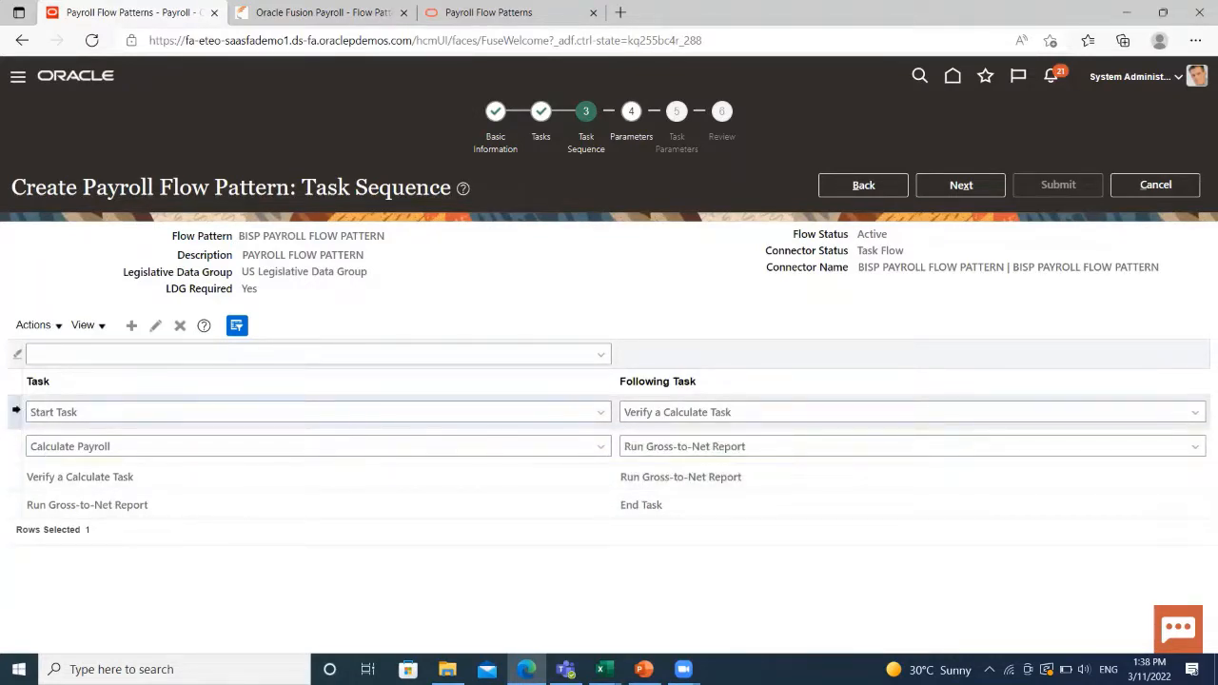
{"action": "left_click", "coordinate": [822, 416]}
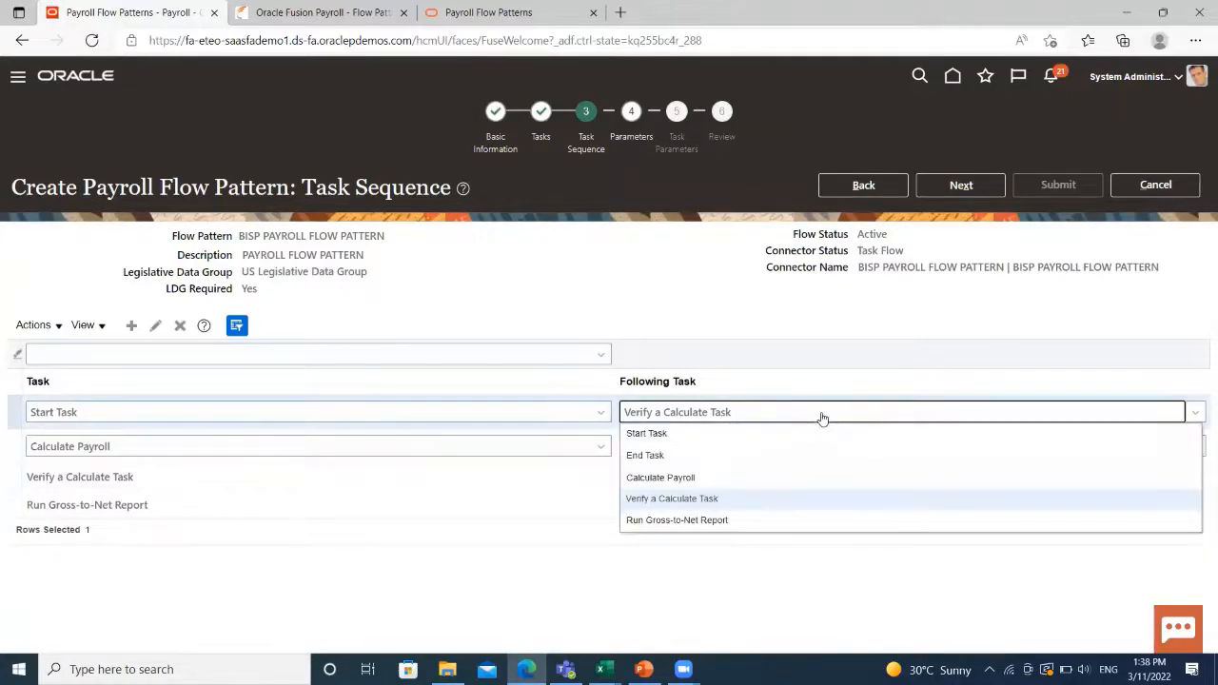
{"action": "left_click", "coordinate": [681, 437]}
{"action": "left_click", "coordinate": [704, 415]}
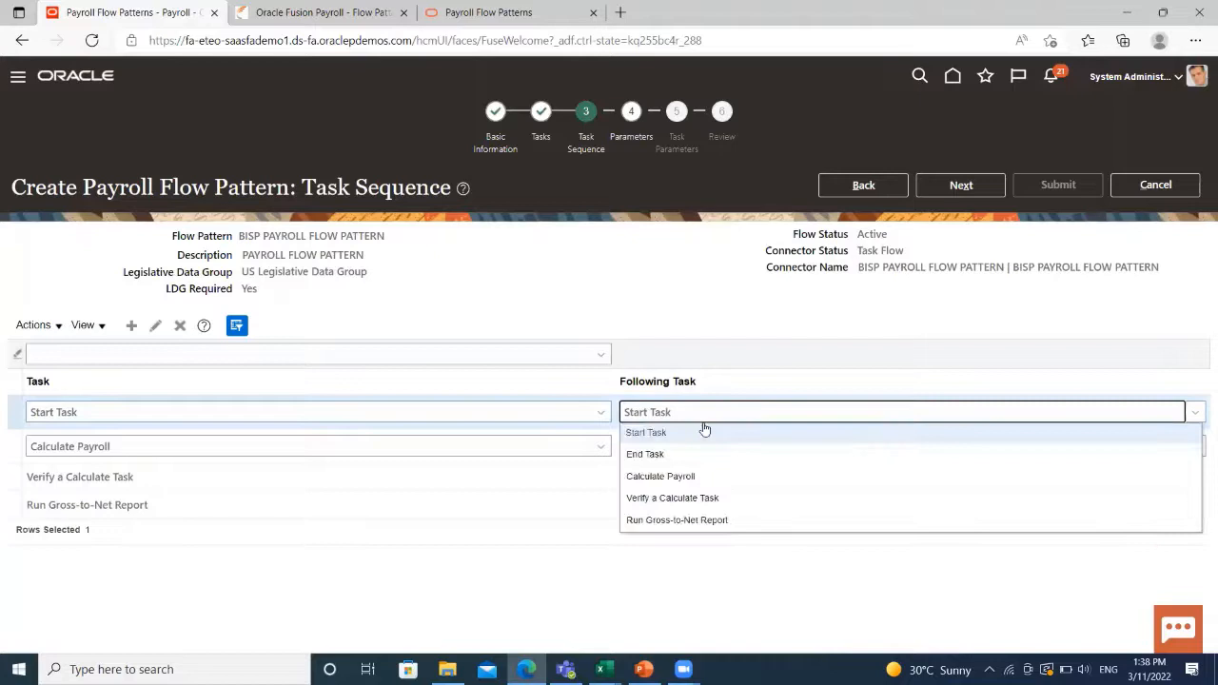
{"action": "left_click", "coordinate": [689, 480]}
{"action": "left_click", "coordinate": [42, 455]}
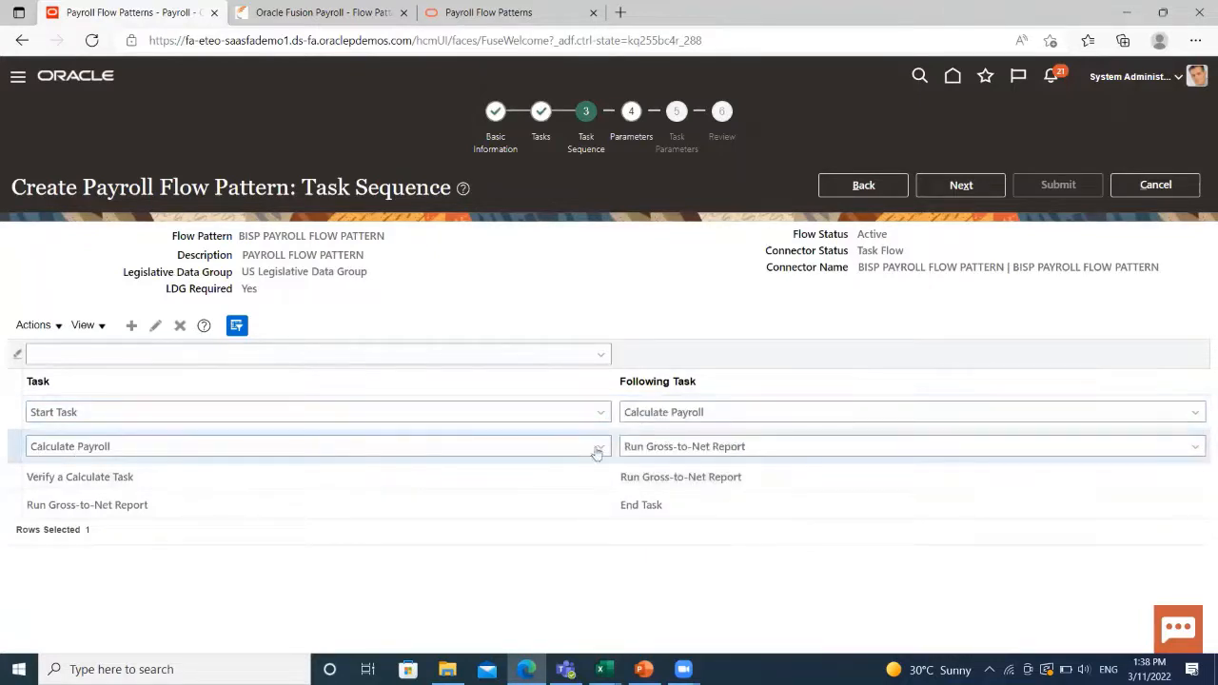
{"action": "left_click", "coordinate": [771, 443]}
{"action": "left_click", "coordinate": [733, 534]}
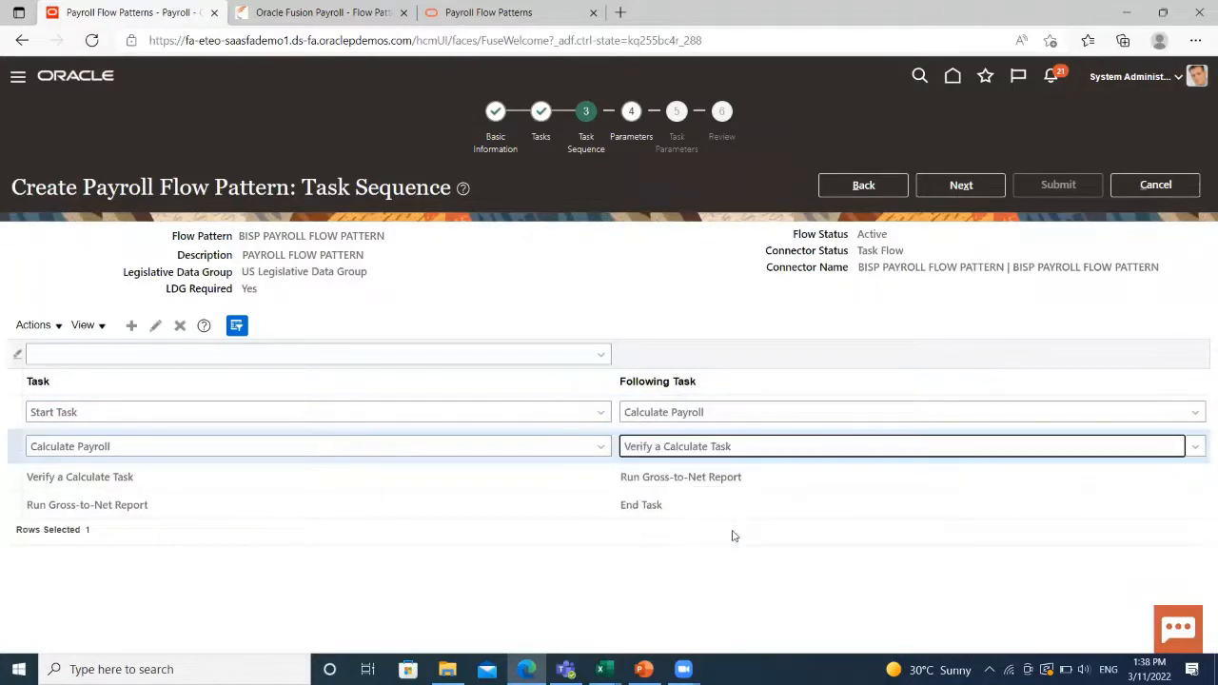
Make Run Gross-to-Net Report follow Verify a Calculate Task and advance to Parameters.
{"action": "left_click", "coordinate": [17, 479]}
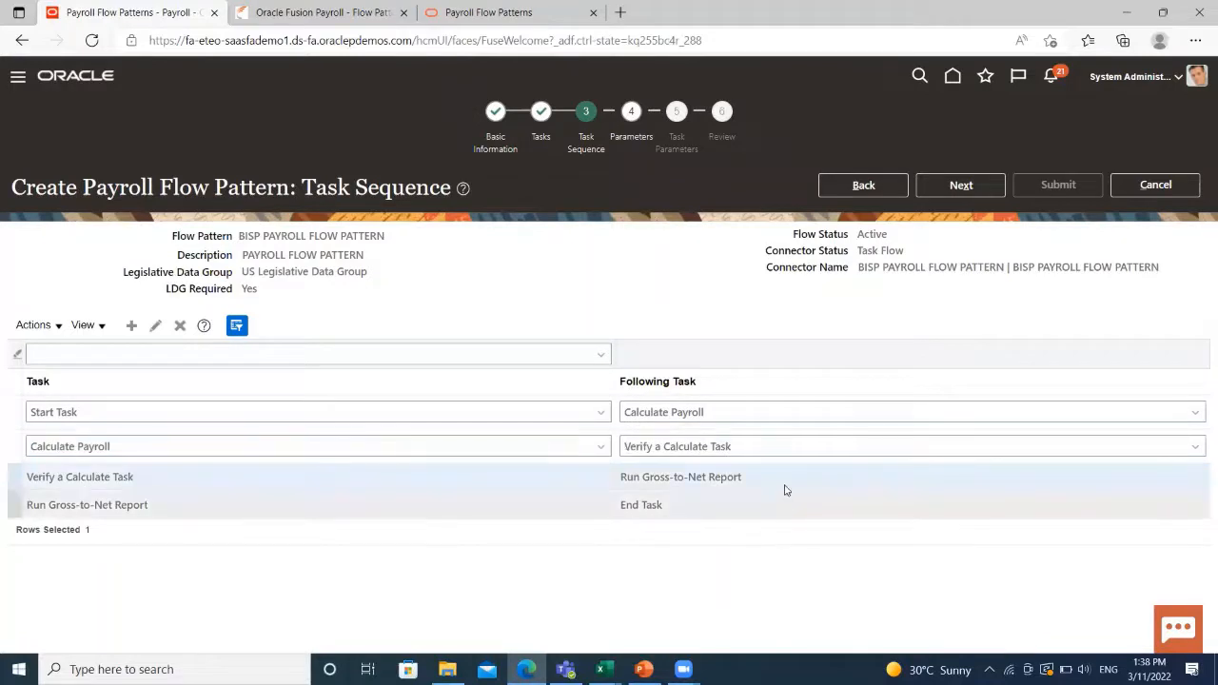
{"action": "left_click", "coordinate": [156, 325]}
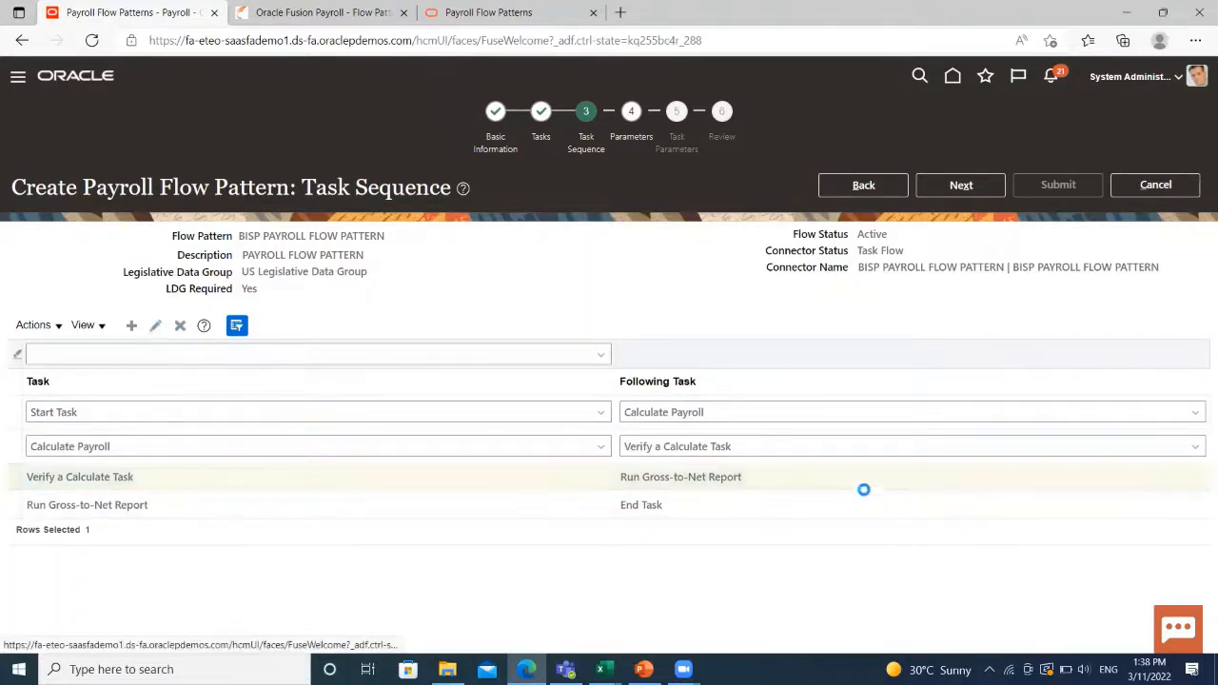
{"action": "left_click", "coordinate": [846, 485]}
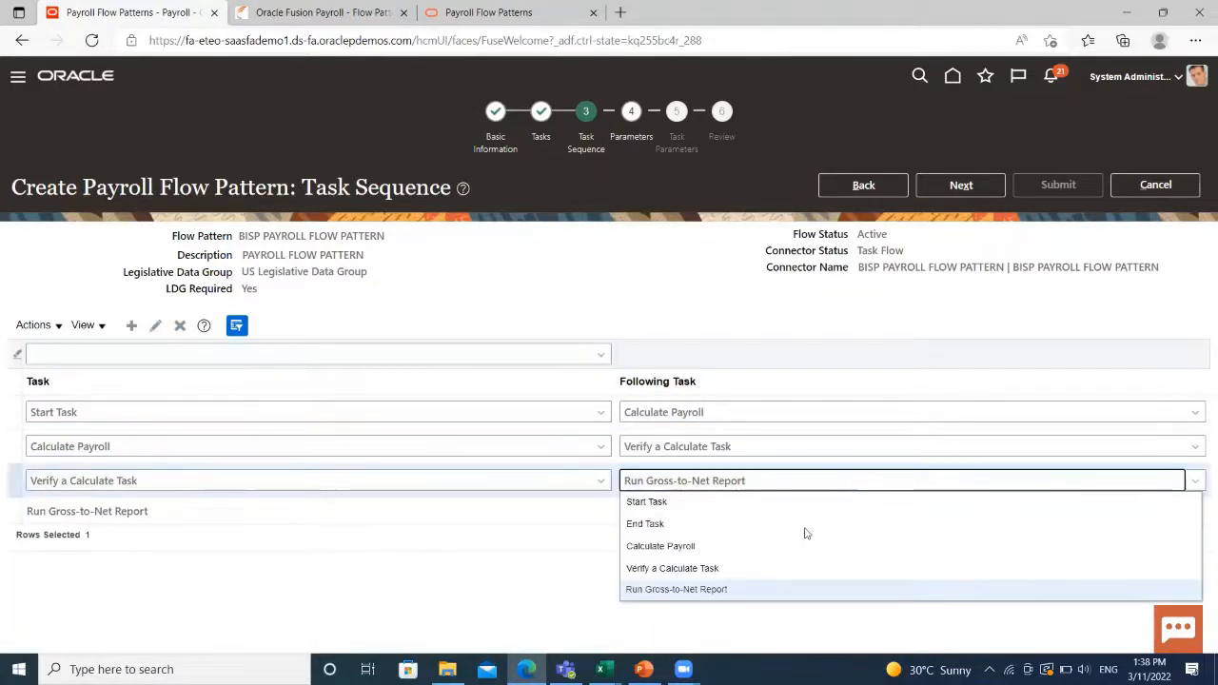
{"action": "left_click", "coordinate": [713, 592]}
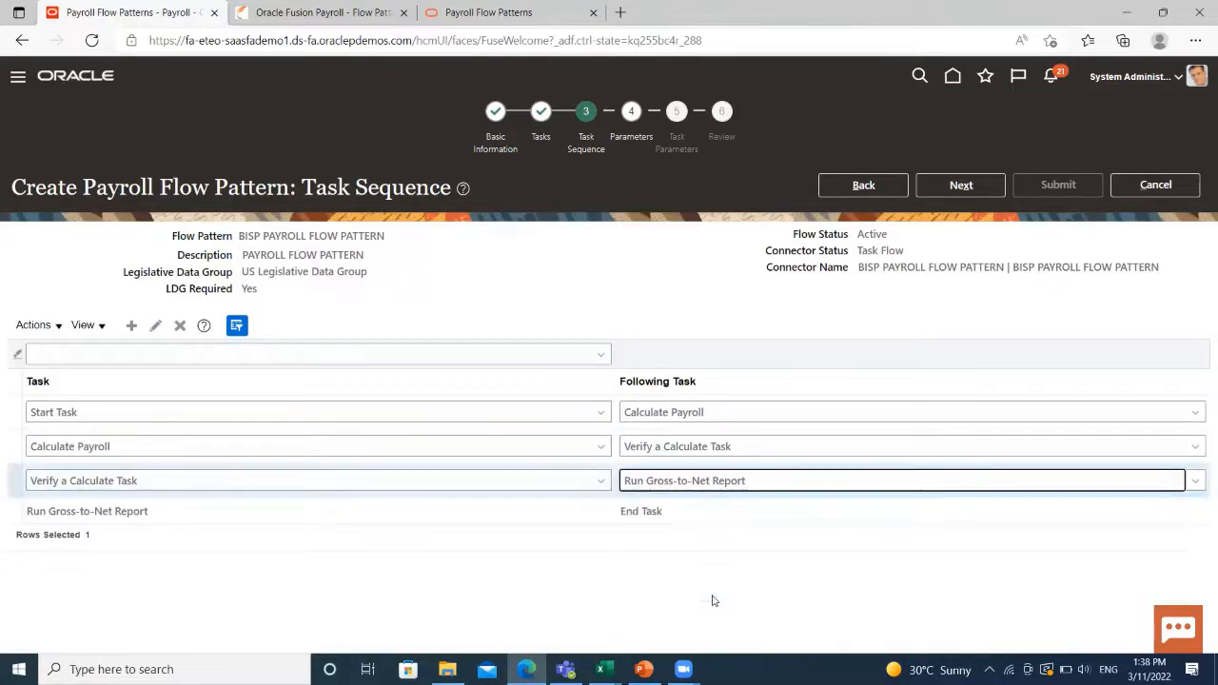
{"action": "left_click", "coordinate": [978, 185]}
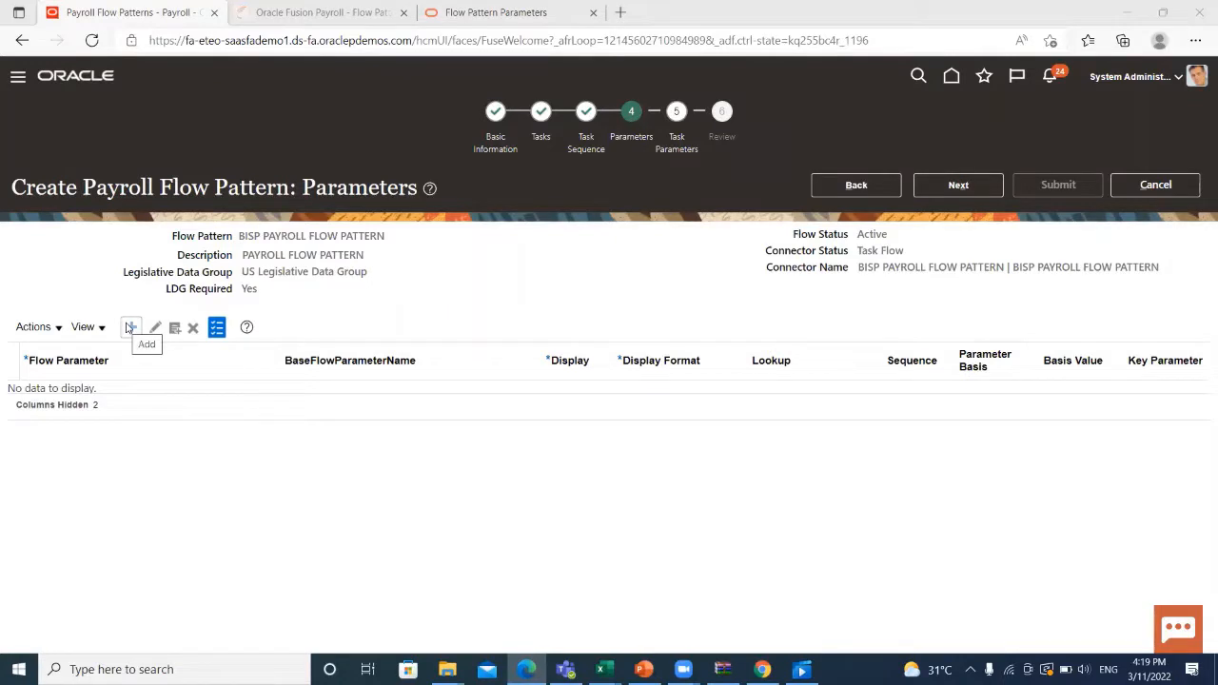
Add the Calculate Payroll Run Type parameter via Select and Add, then proceed to Task Parameters.
{"action": "left_click", "coordinate": [57, 328]}
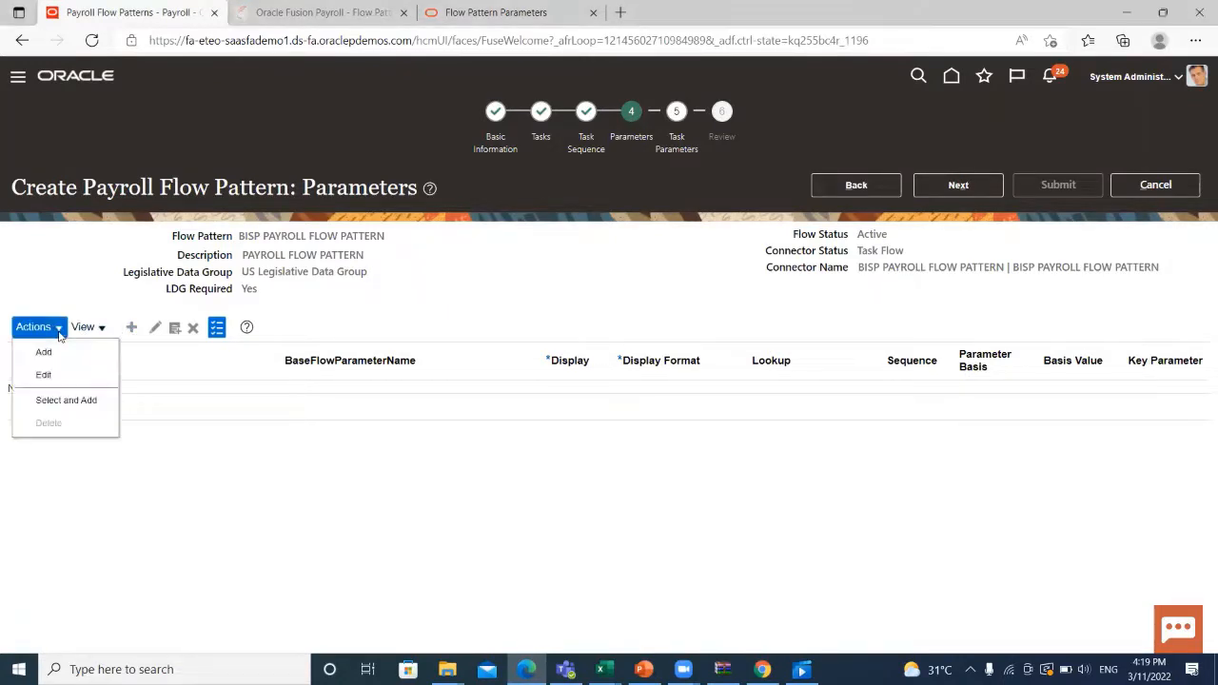
{"action": "left_click", "coordinate": [73, 405]}
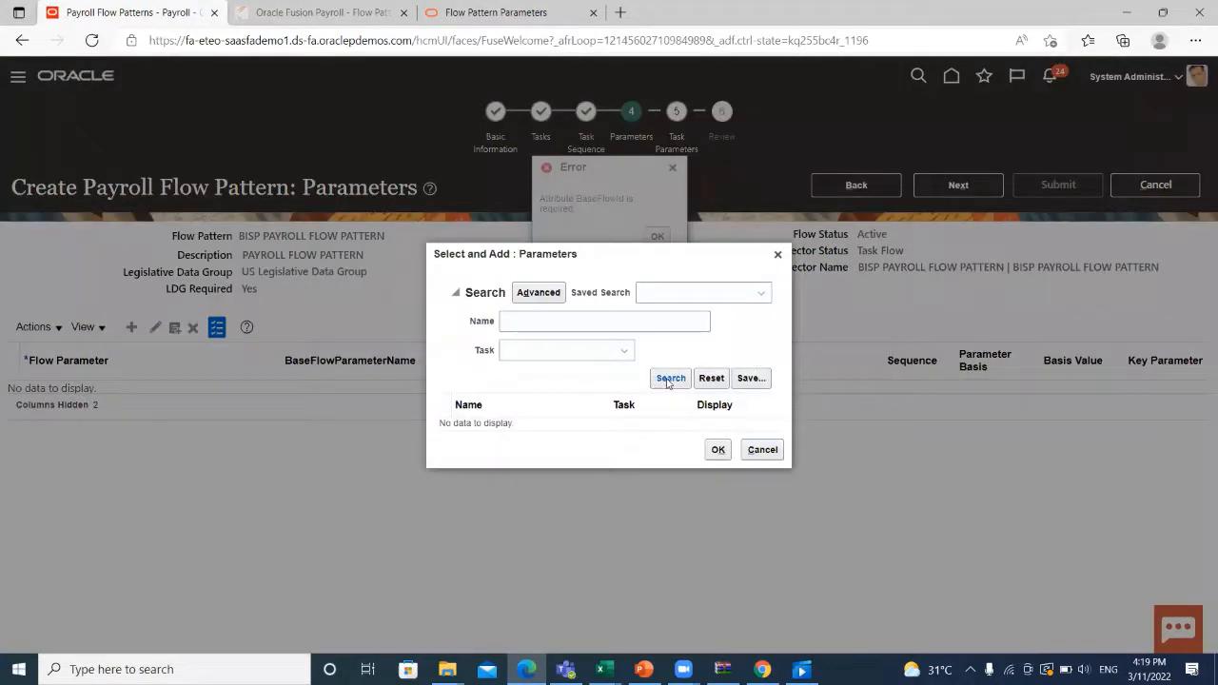
{"action": "left_click", "coordinate": [668, 380]}
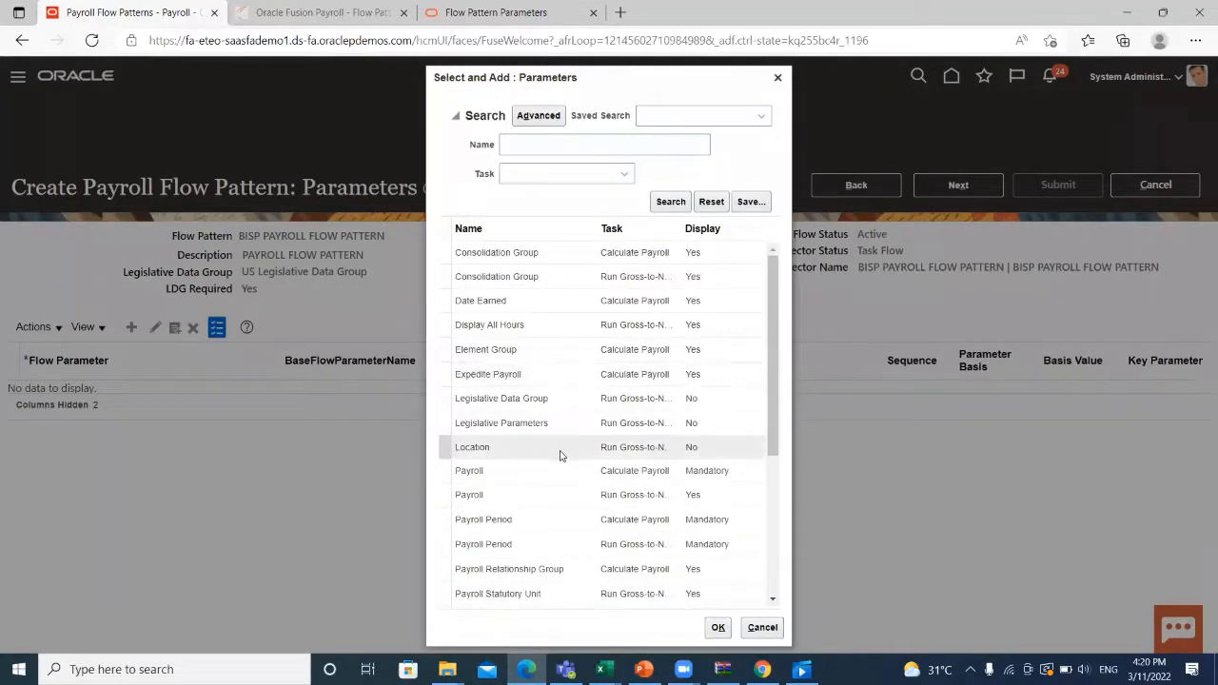
{"action": "scroll", "coordinate": [560, 455], "scroll_direction": "down", "scroll_amount": 5}
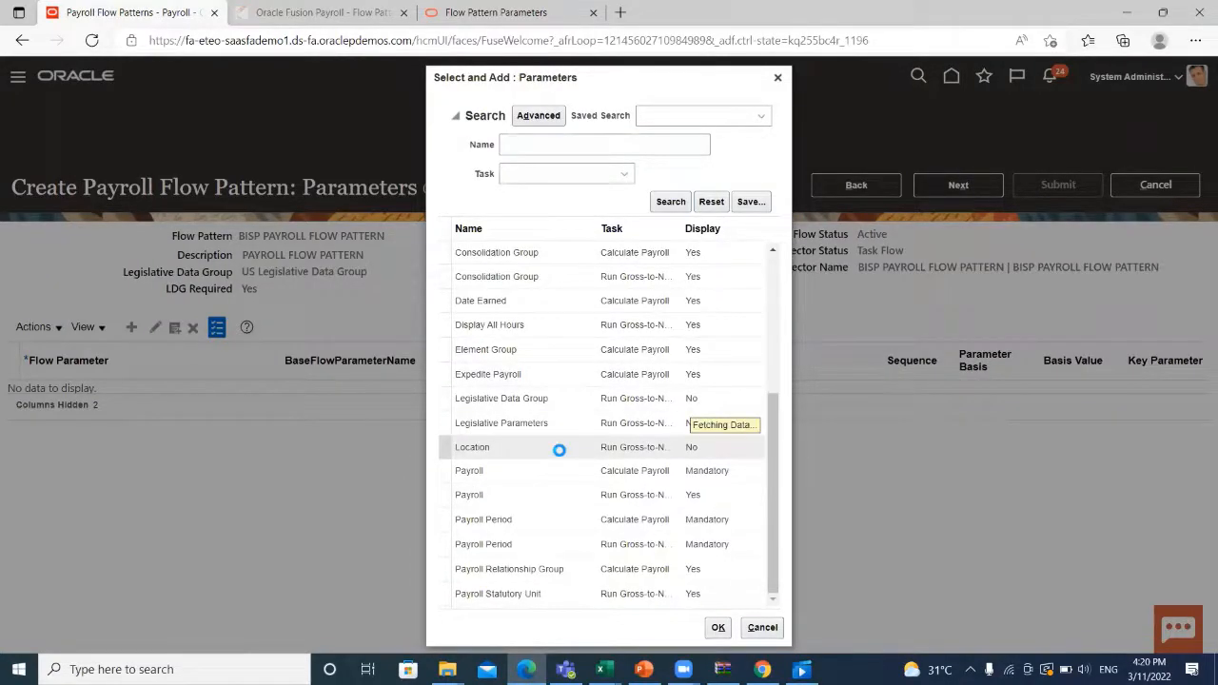
{"action": "scroll", "coordinate": [560, 451], "scroll_direction": "down", "scroll_amount": 3}
{"action": "scroll", "coordinate": [560, 456], "scroll_direction": "down", "scroll_amount": 1}
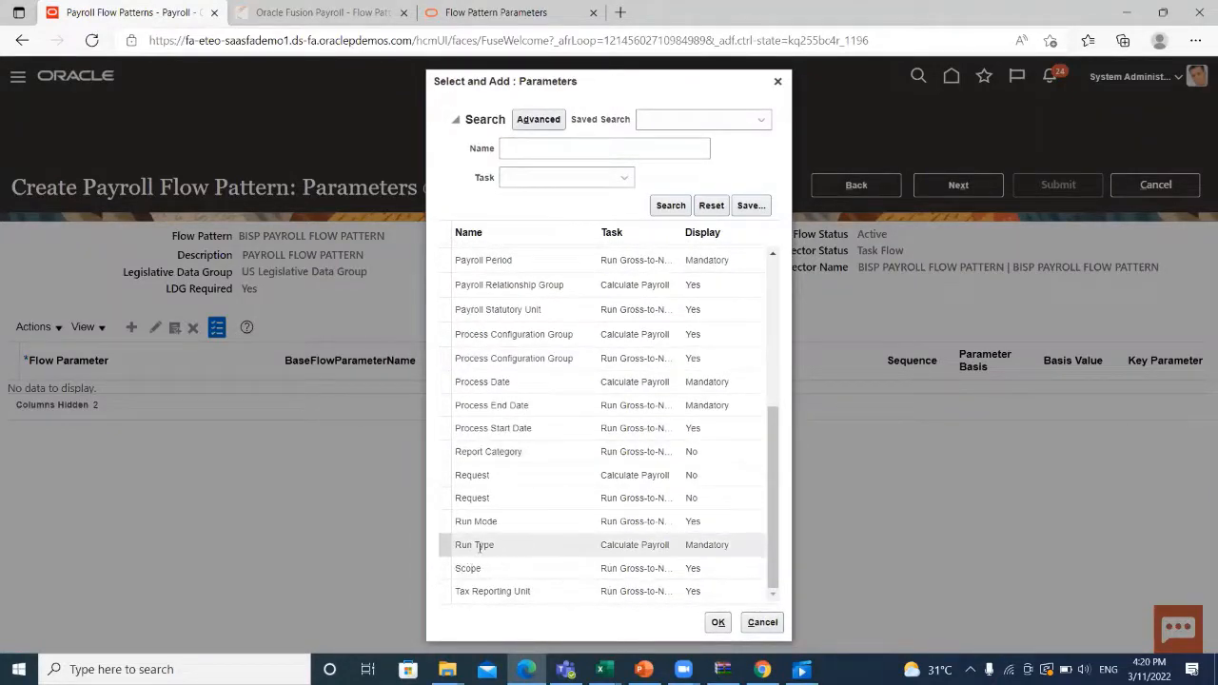
{"action": "left_click", "coordinate": [525, 547]}
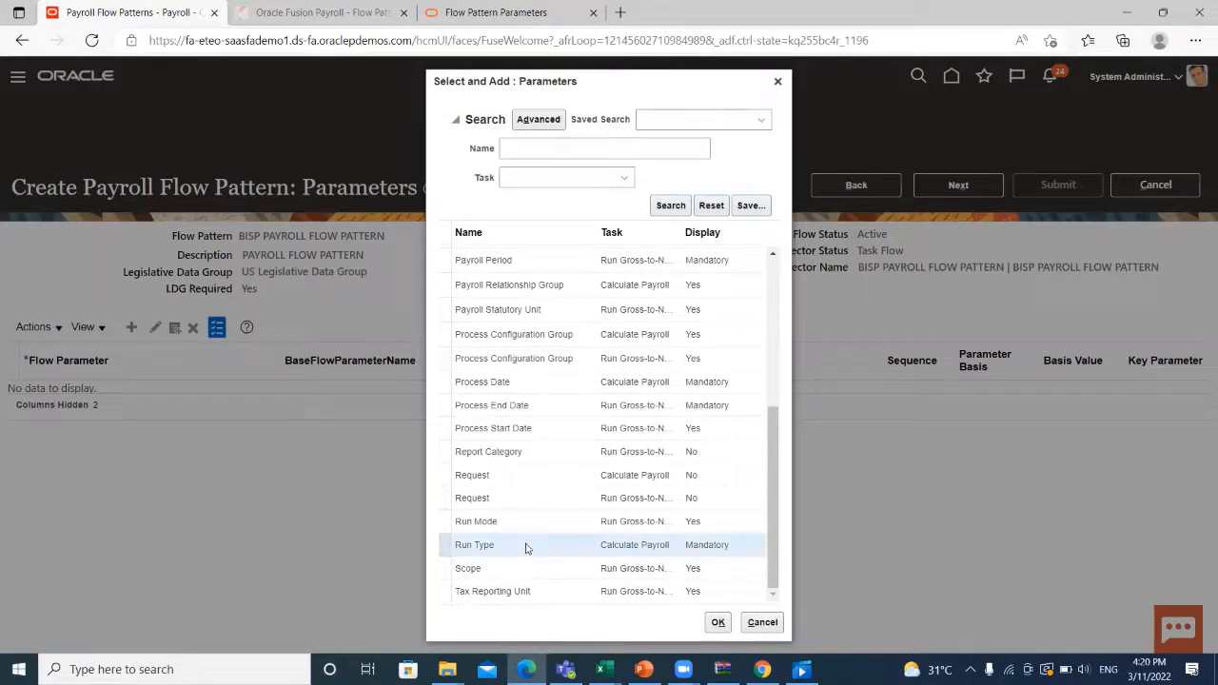
{"action": "left_click", "coordinate": [719, 623]}
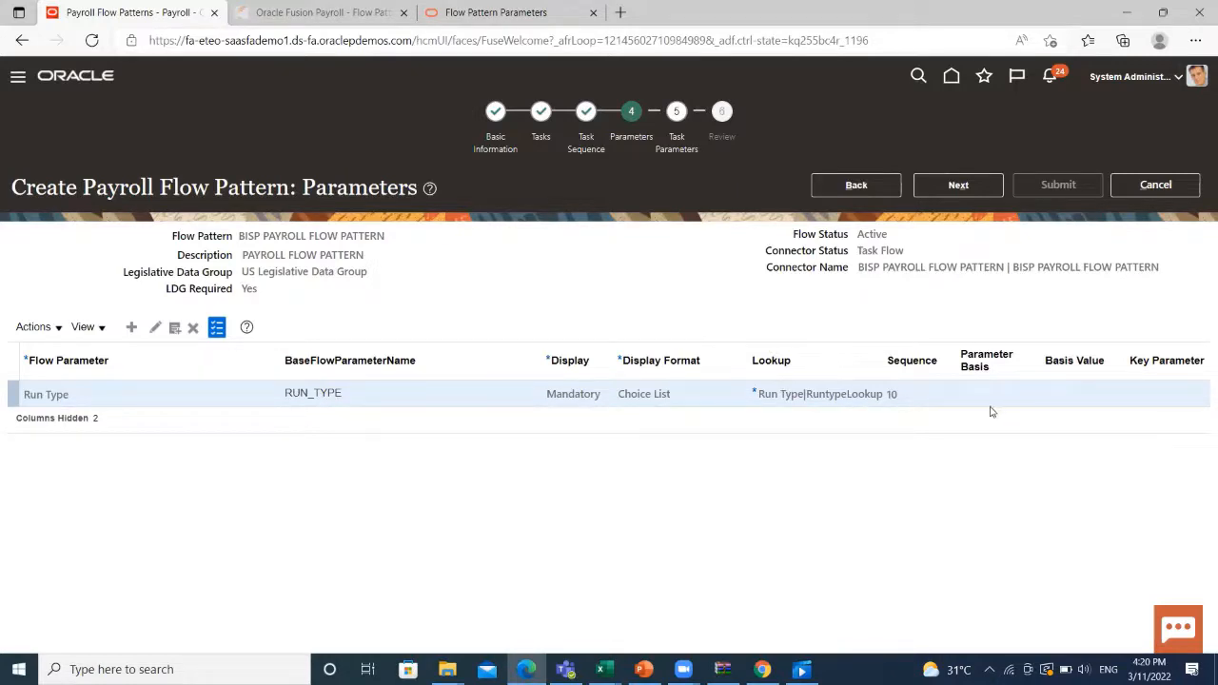
{"action": "left_click", "coordinate": [972, 186]}
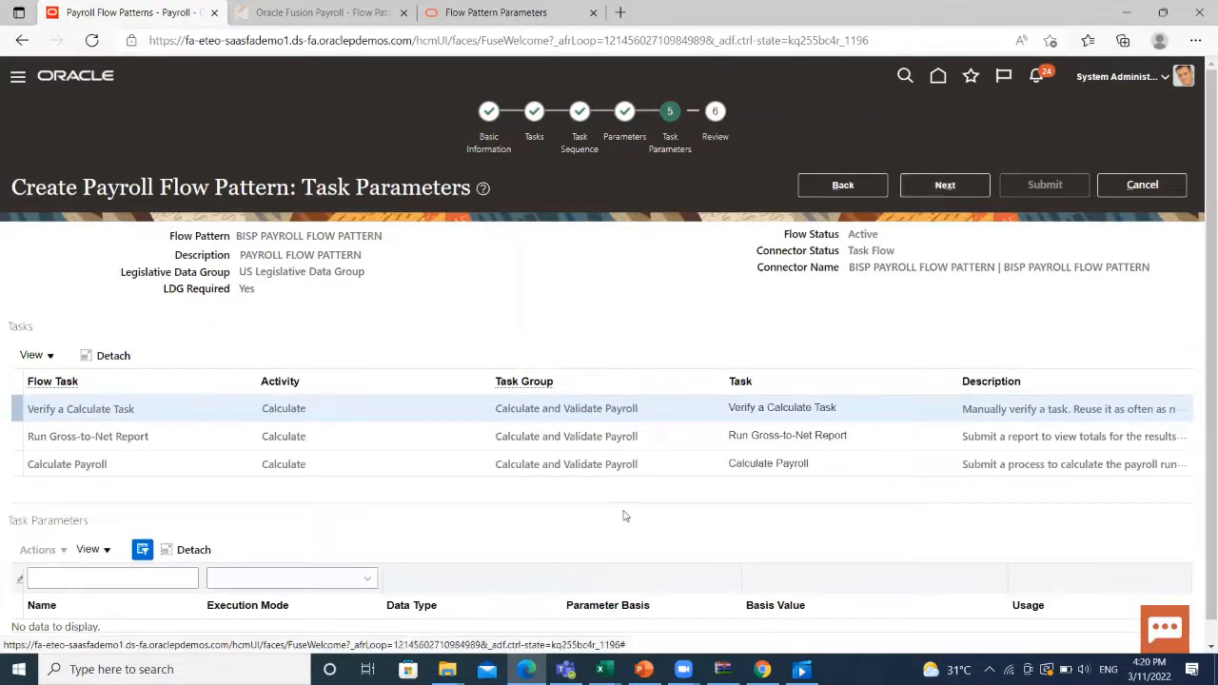
Check the three tasks listed on Task Parameters and continue to Review.
{"action": "scroll", "coordinate": [623, 515], "scroll_direction": "down", "scroll_amount": 2}
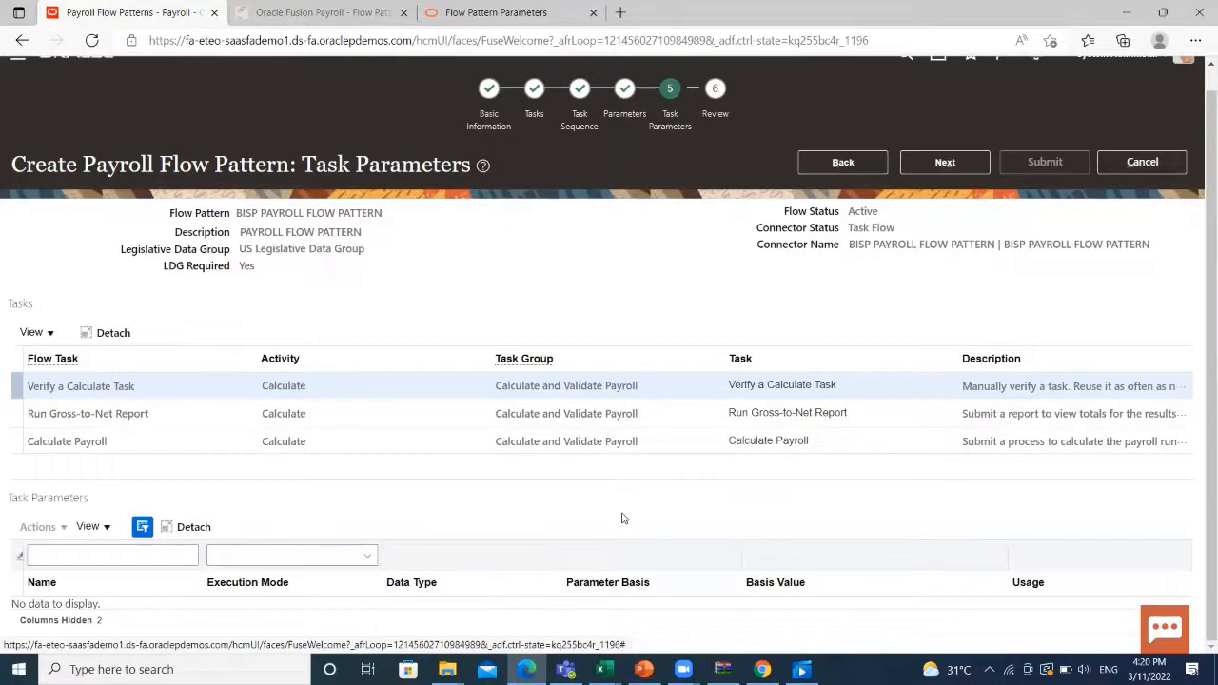
{"action": "scroll", "coordinate": [619, 487], "scroll_direction": "up", "scroll_amount": 2}
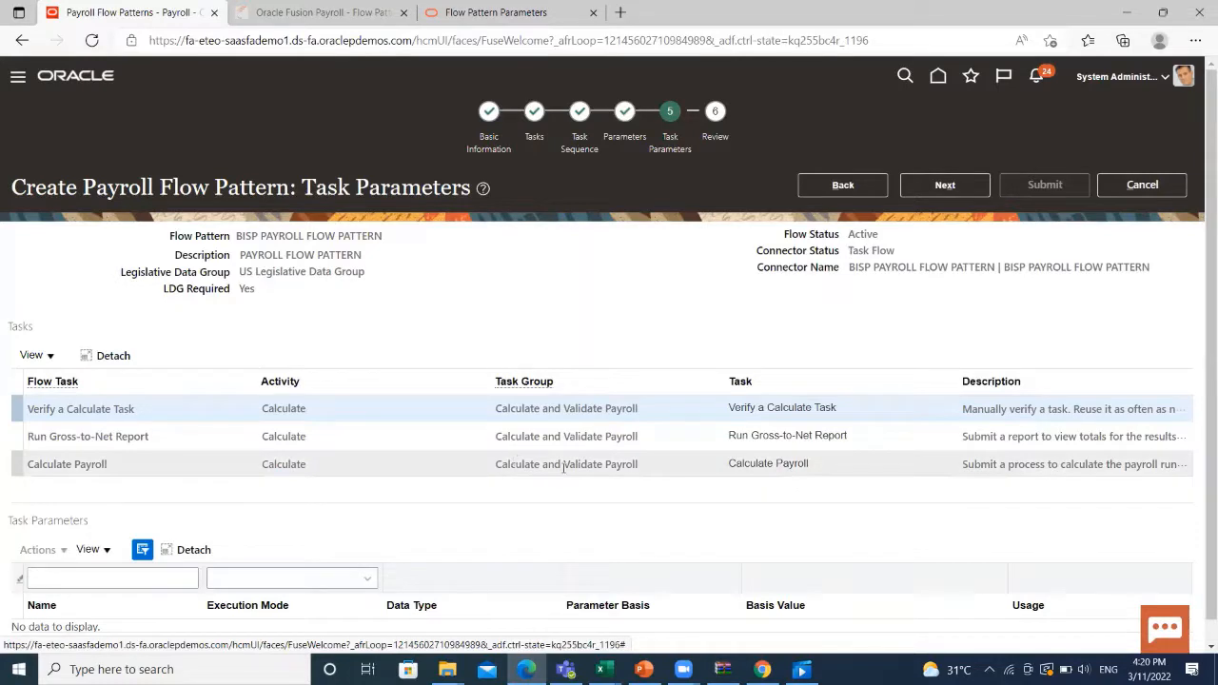
{"action": "left_click", "coordinate": [947, 185]}
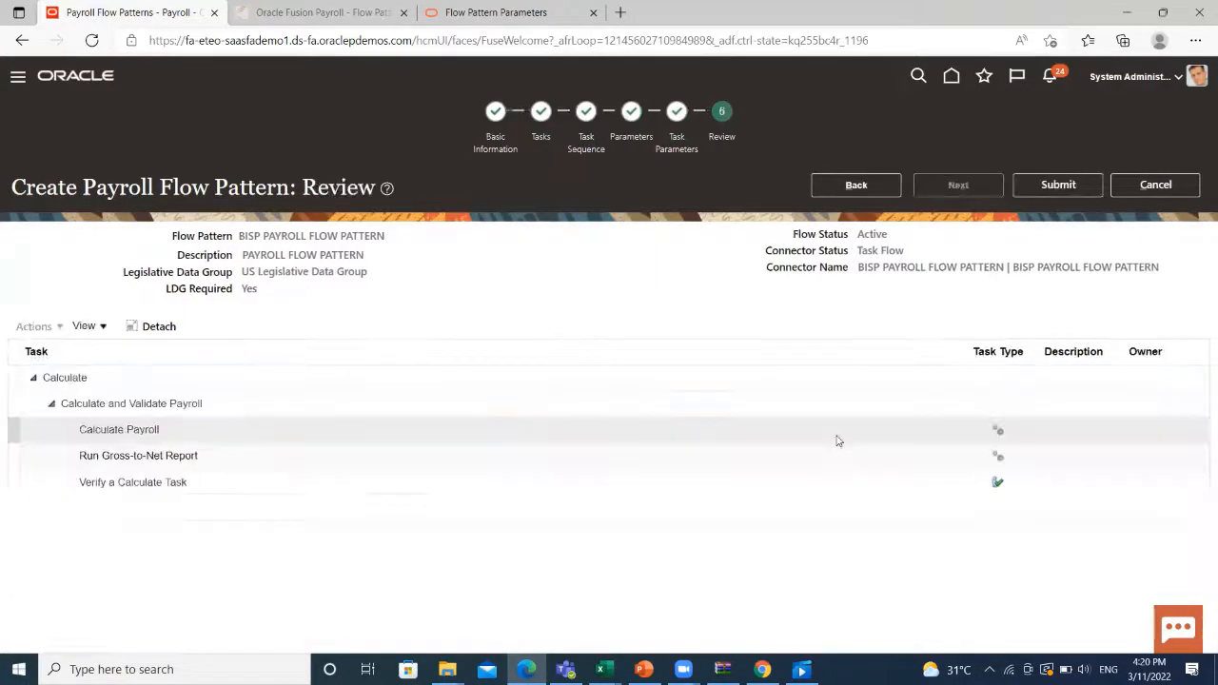
Submit BISP PAYROLL FLOW PATTERN and search for it among Payroll Flow Patterns.
{"action": "left_click", "coordinate": [1054, 185]}
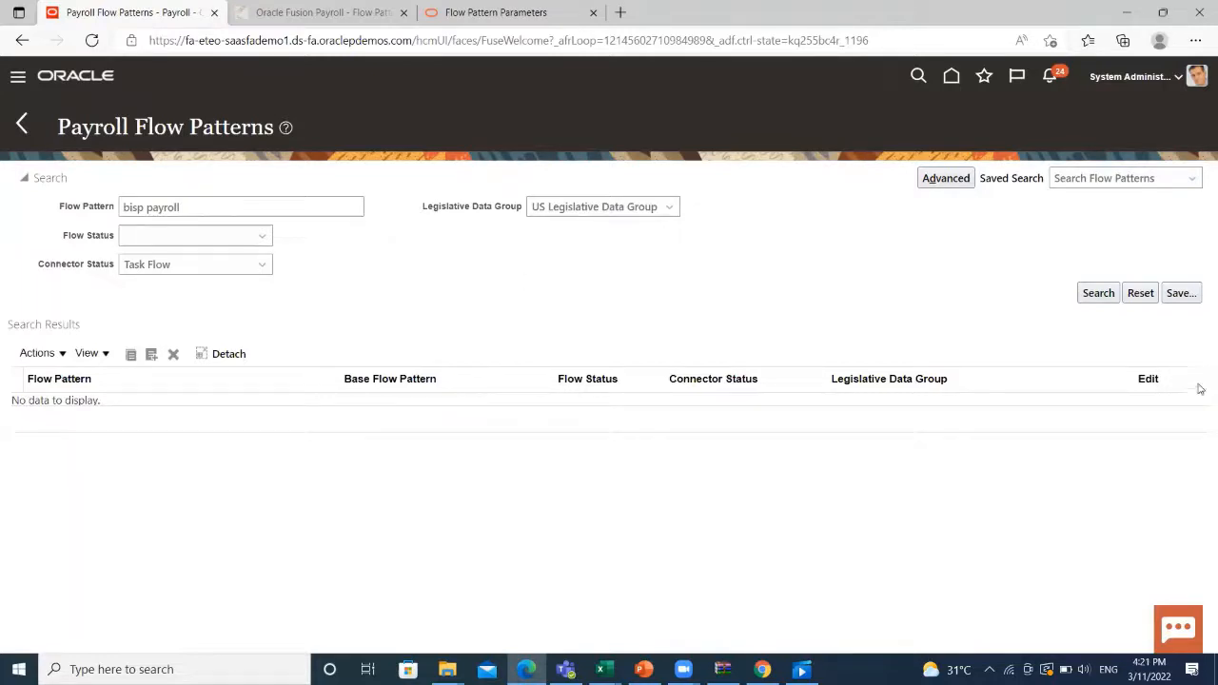
{"action": "left_click", "coordinate": [1098, 293]}
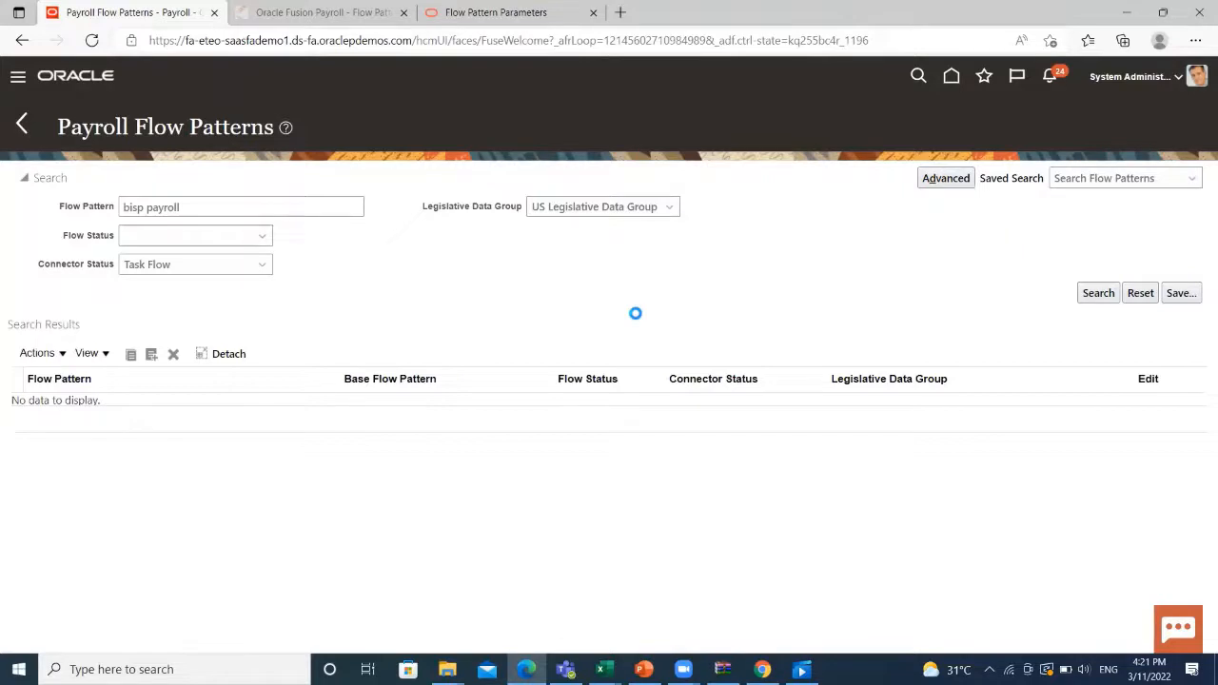